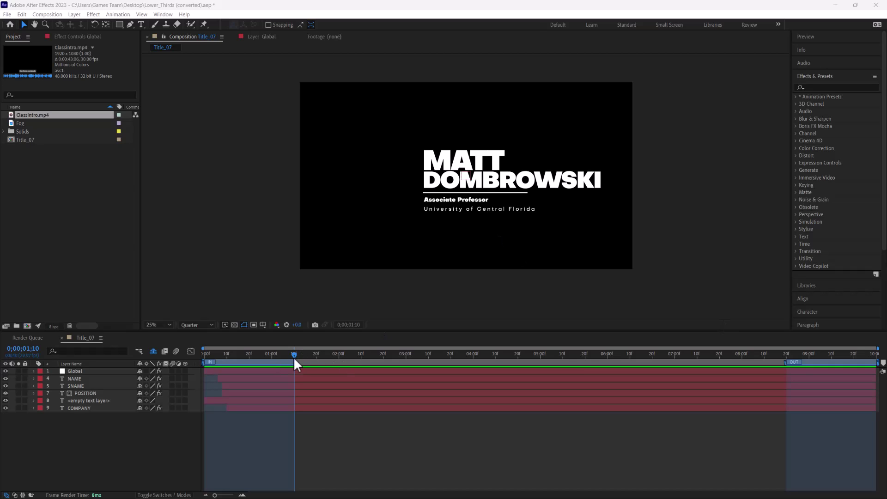
# Scrub back to an earlier frame and turn on the transparency grid behind Title_07.
pyautogui.moveTo(295, 360)
pyautogui.mouseDown()
pyautogui.moveTo(206, 360)
pyautogui.moveTo(286, 357)
pyautogui.moveTo(214, 358)
pyautogui.moveTo(279, 359)
pyautogui.mouseUp()
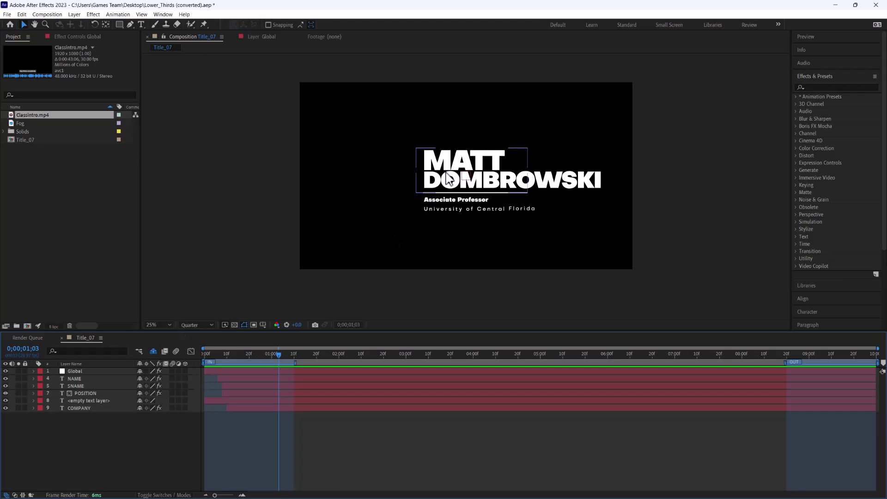
pyautogui.click(235, 325)
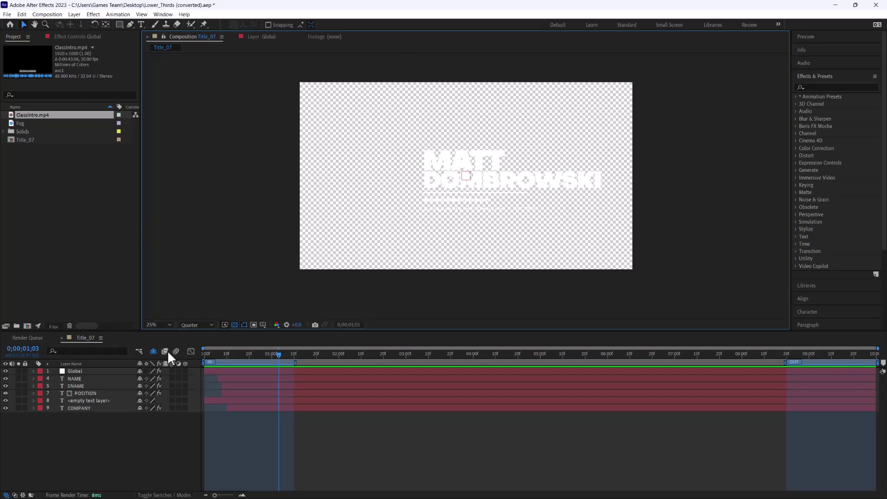
# Try adding Classintro.mp4 to Title_07, undo it, then delete the empty text layer.
pyautogui.click(50, 123)
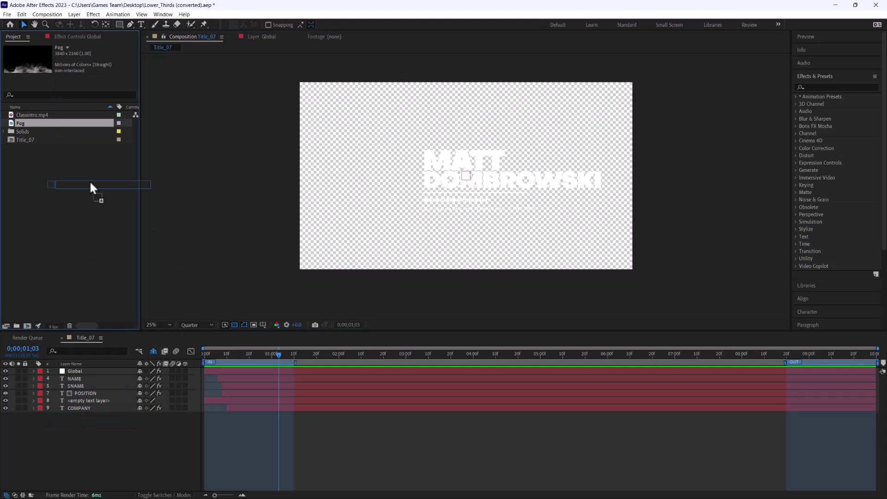
pyautogui.click(44, 114)
pyautogui.click(44, 106)
pyautogui.moveTo(43, 138); pyautogui.dragTo(85, 446)
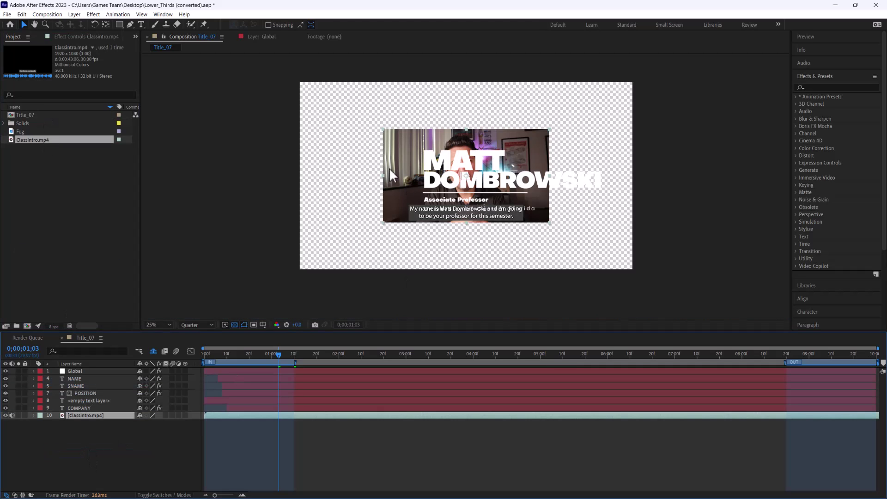
pyautogui.press('Delete')
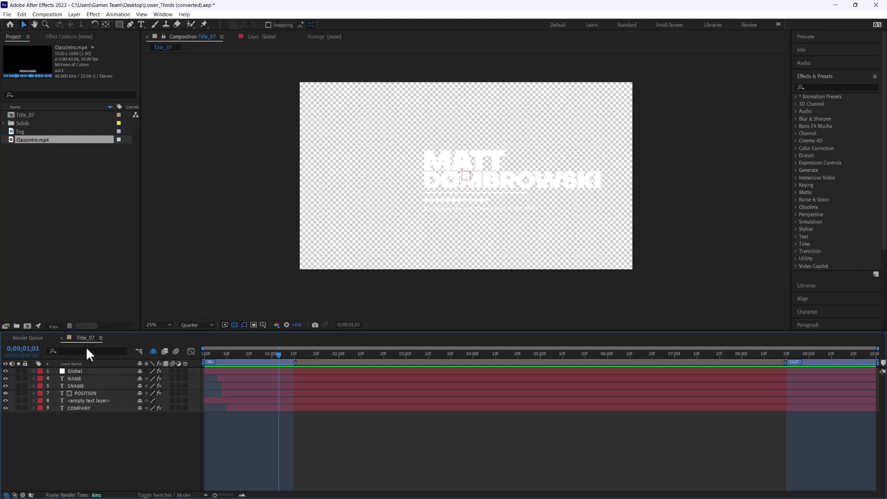
pyautogui.click(95, 401)
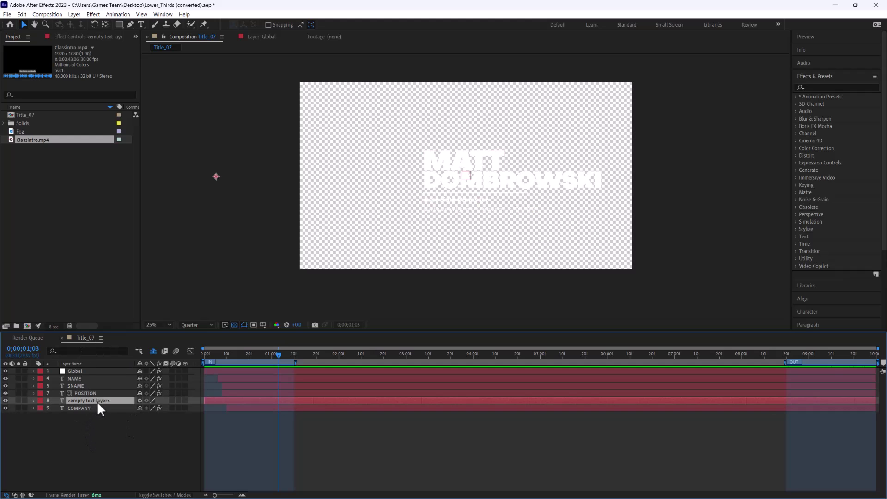
pyautogui.press('Delete')
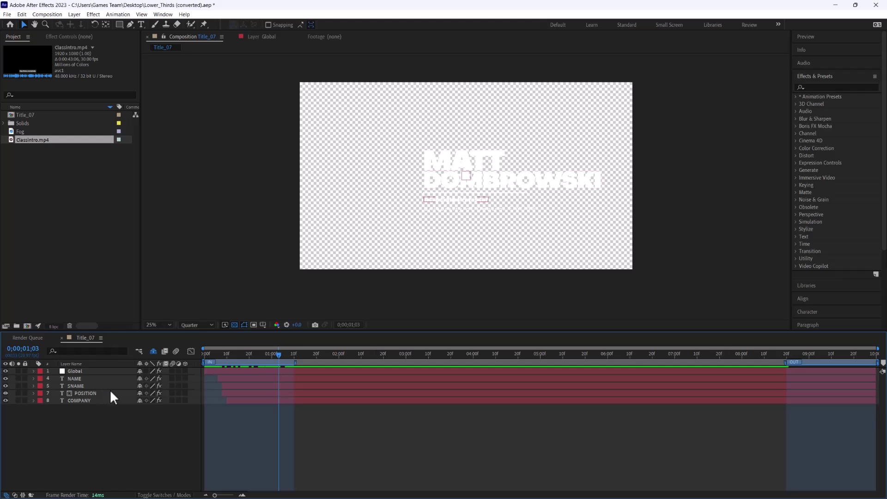
# Turn off the transparency grid so the viewer background is black again.
pyautogui.click(234, 324)
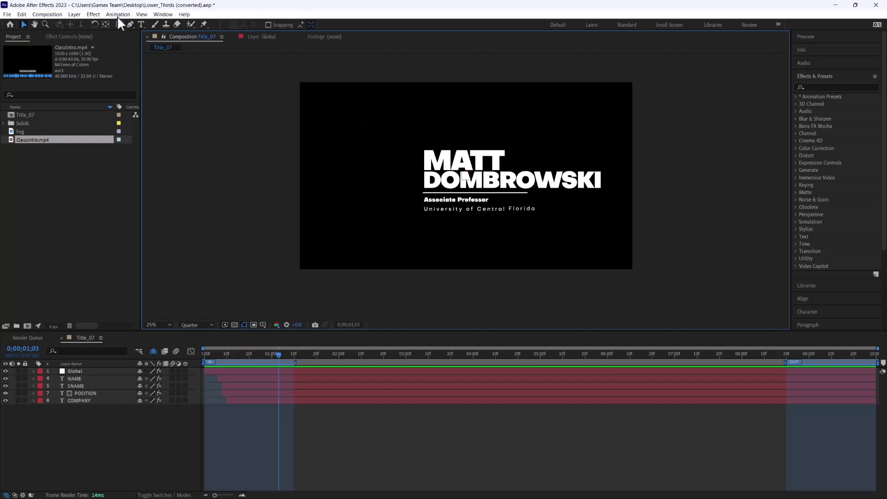
pyautogui.click(74, 14)
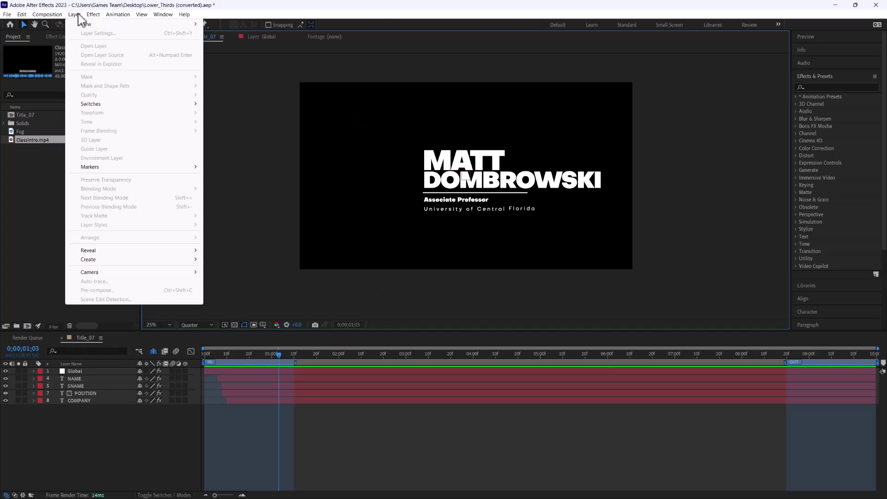
pyautogui.click(79, 16)
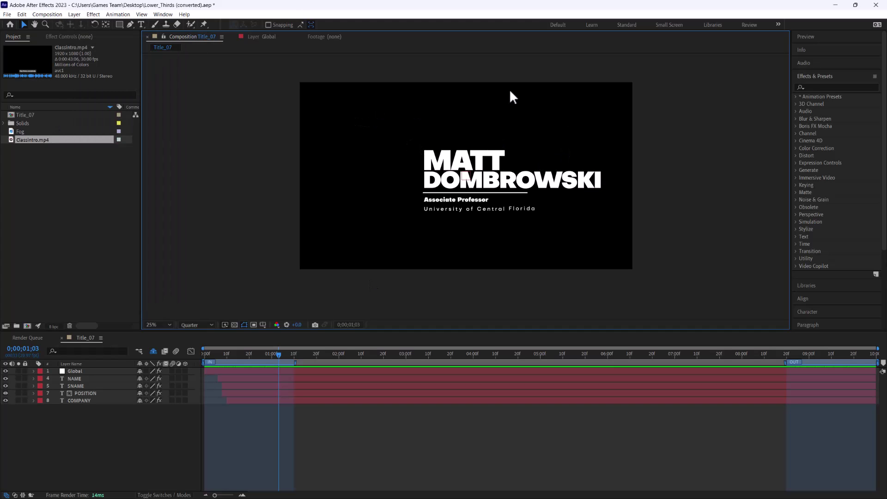
# Add the Title_07 composition to the Render Queue from the Composition menu.
pyautogui.click(8, 115)
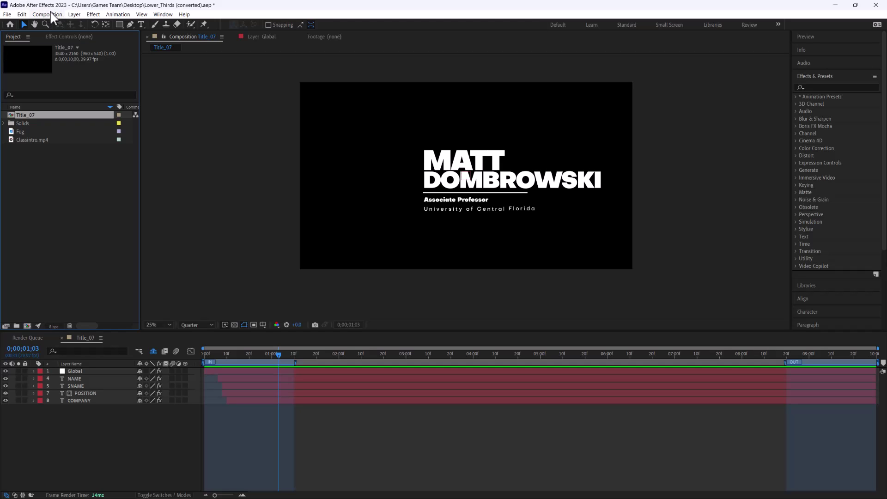
pyautogui.click(52, 15)
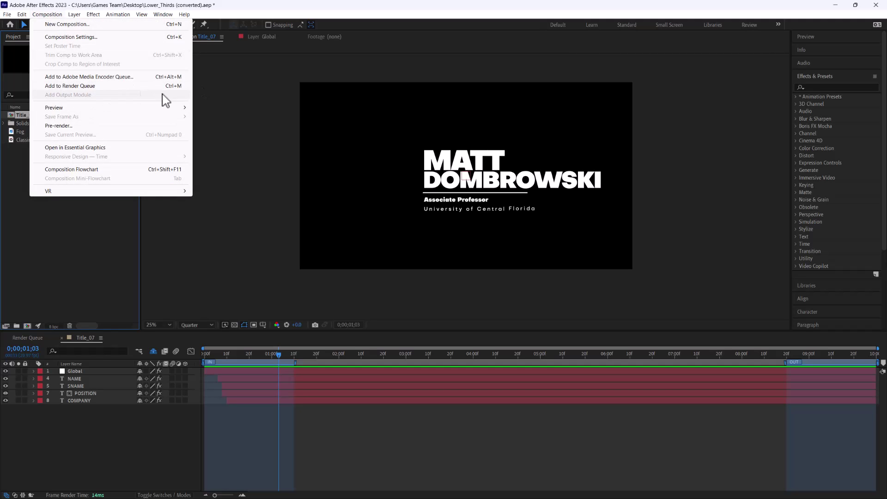
pyautogui.click(99, 85)
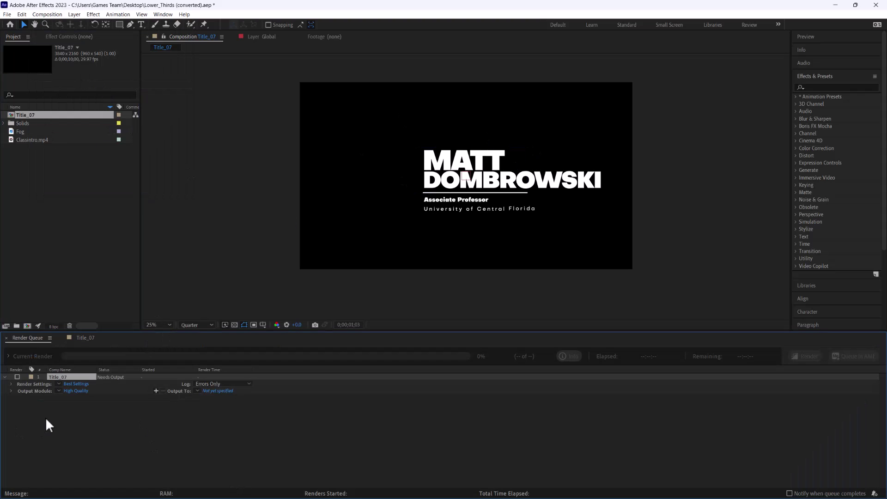
# Save the render output as Title_07.mov in the Desktop folder.
pyautogui.click(211, 392)
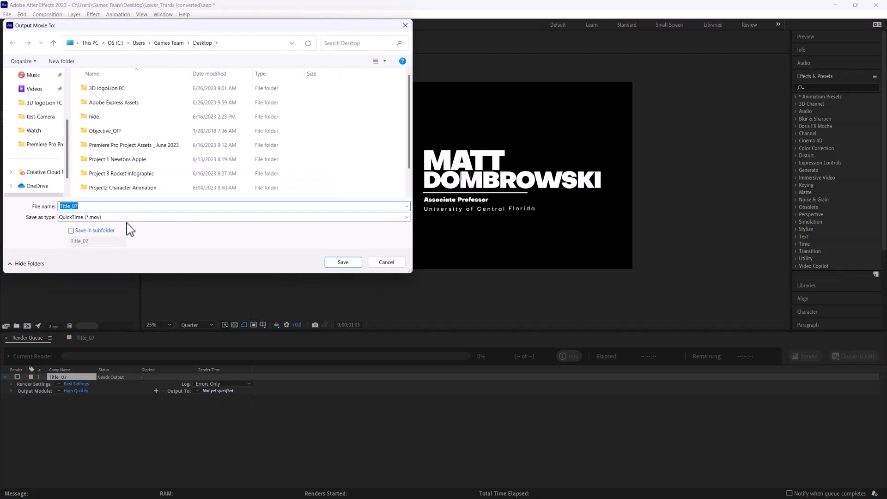
pyautogui.click(341, 263)
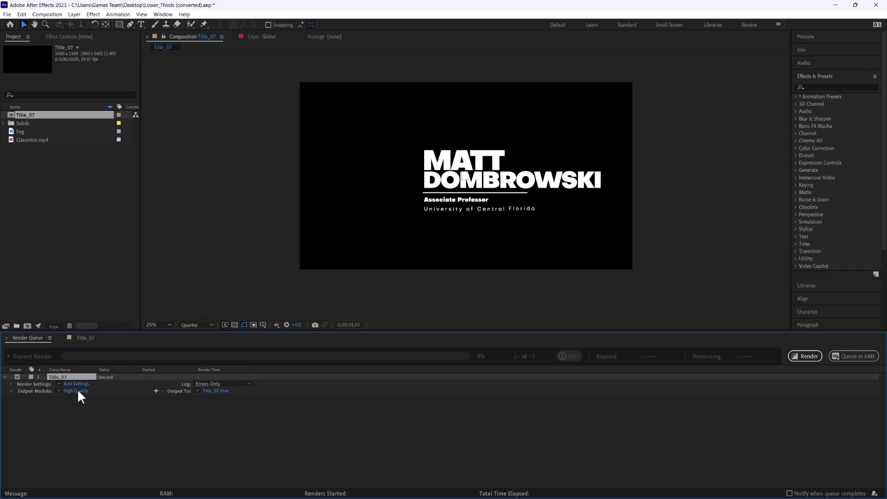
# Set the output module to QuickTime format with RGB + Alpha channels.
pyautogui.click(76, 391)
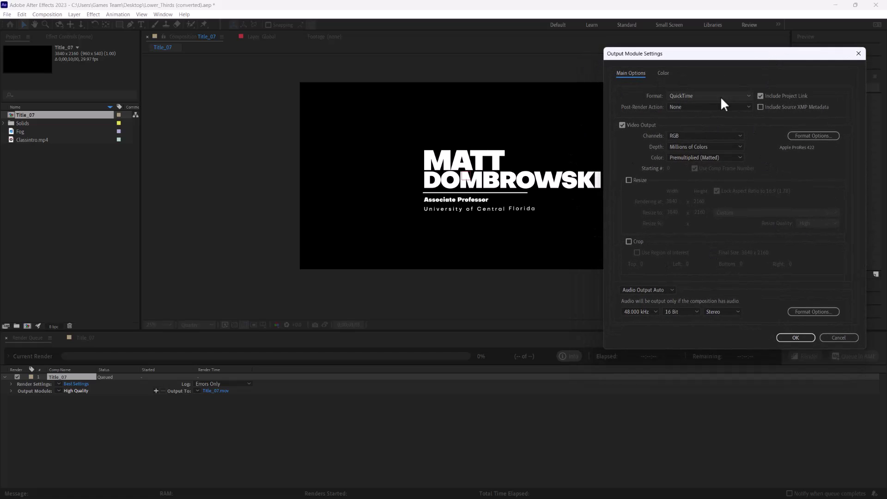
pyautogui.click(686, 95)
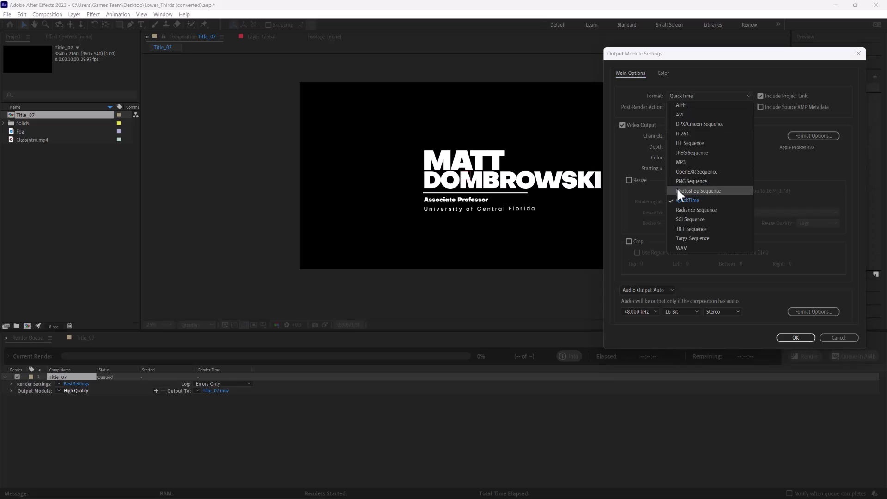
pyautogui.press('Escape')
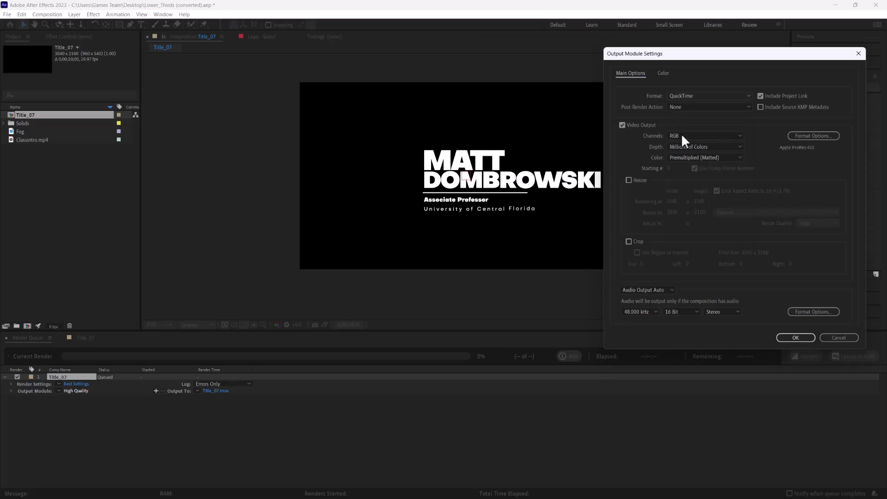
pyautogui.click(742, 135)
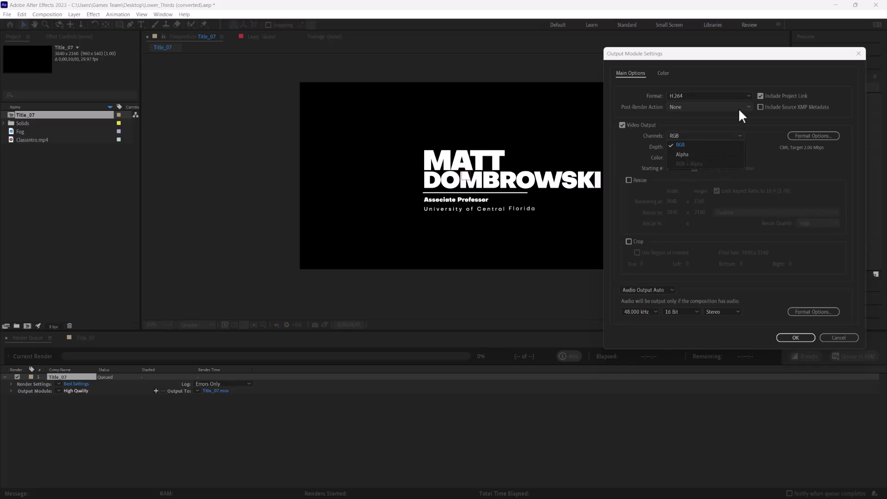
pyautogui.click(747, 96)
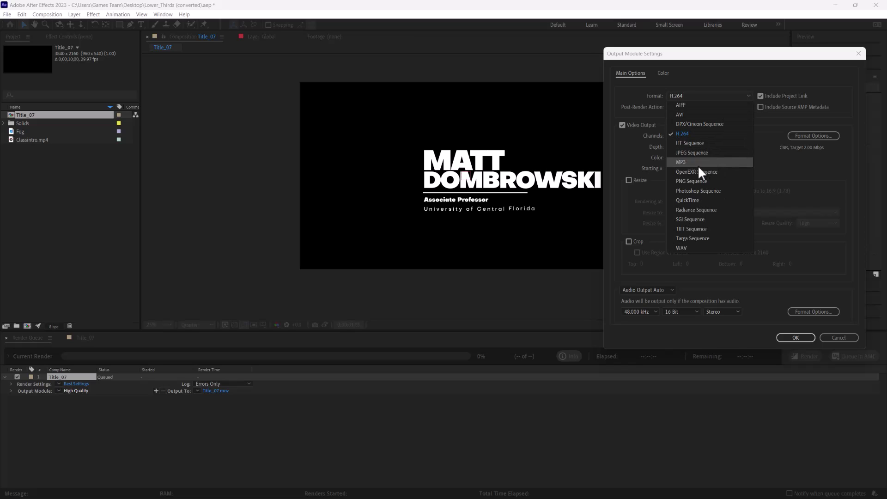
pyautogui.click(690, 200)
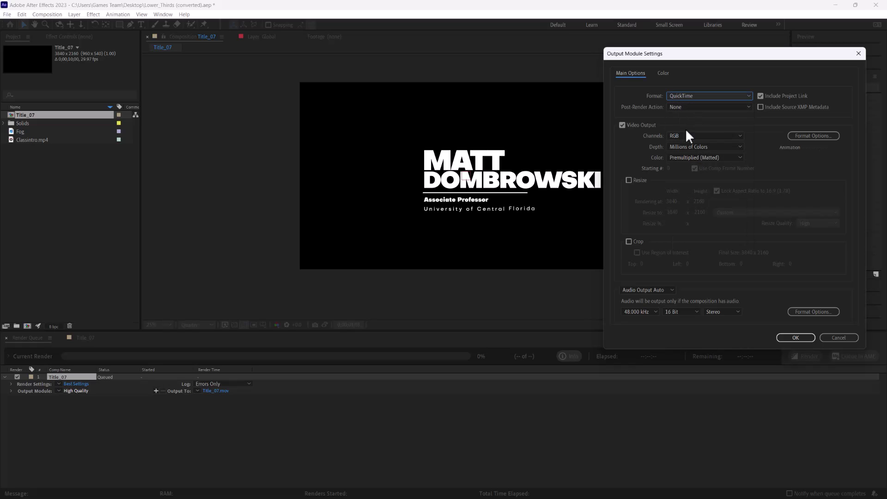
pyautogui.click(738, 137)
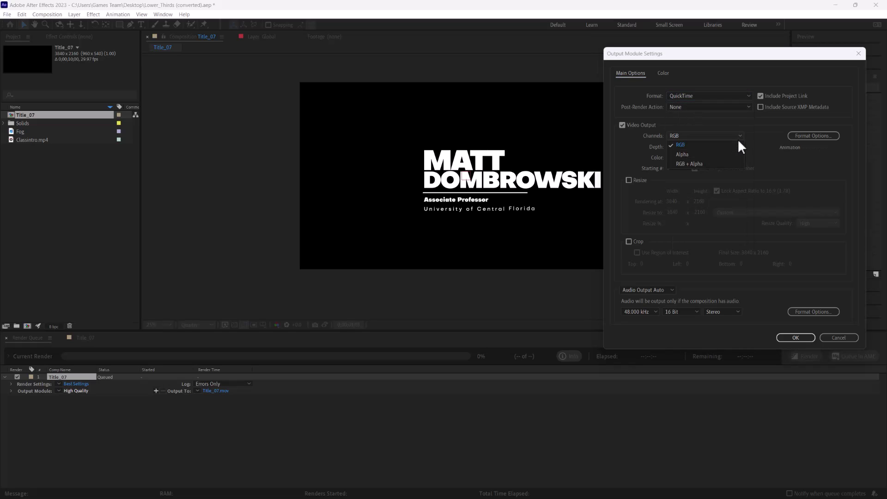
pyautogui.click(697, 165)
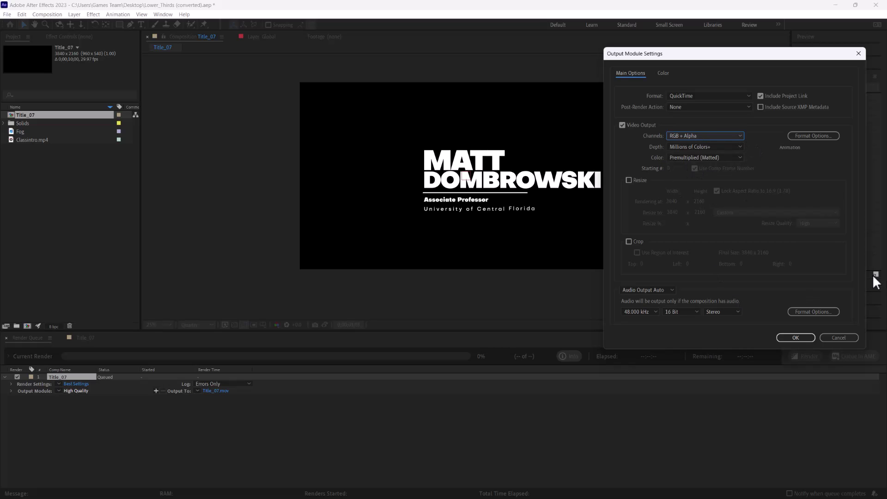
pyautogui.click(804, 340)
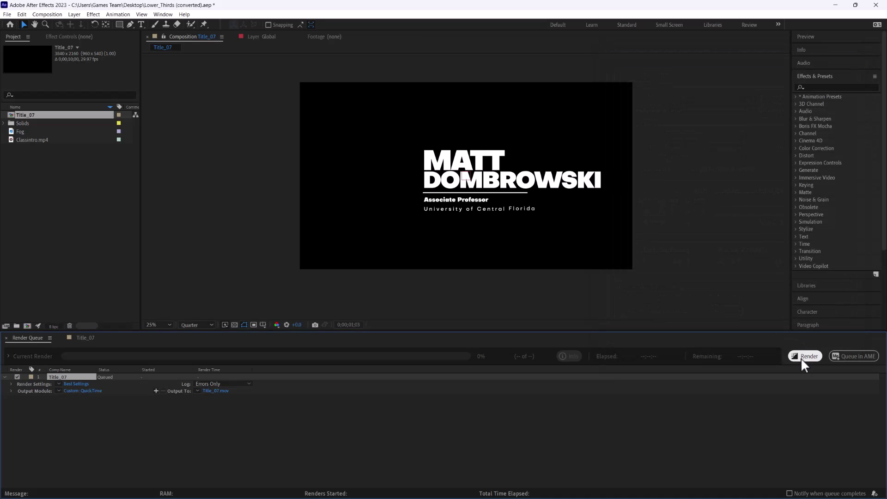
# Render the queued Title_07 item until its status reads Done.
pyautogui.click(804, 358)
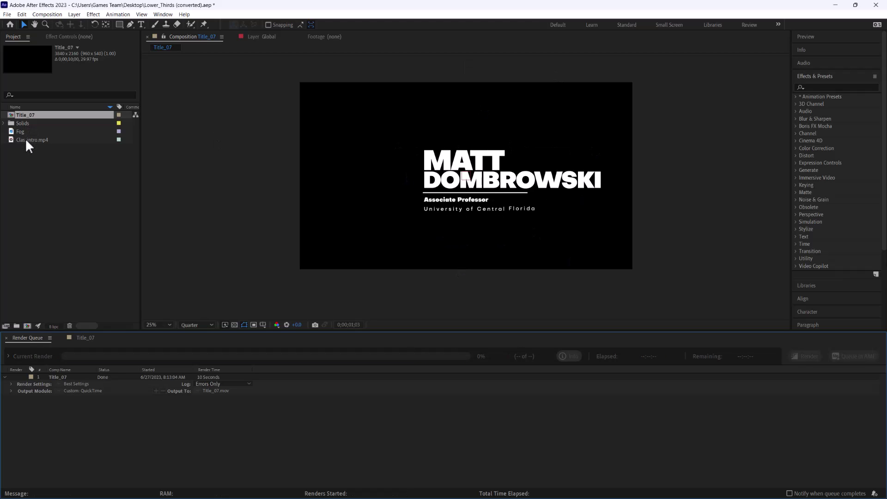
# Build a Classintro composition from Classintro.mp4 and import the rendered Title_07.mov.
pyautogui.moveTo(26, 140); pyautogui.dragTo(28, 326)
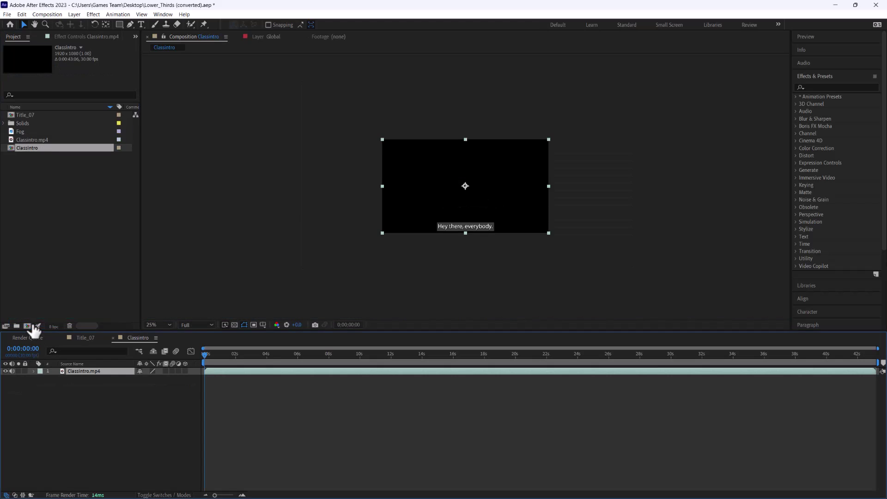
pyautogui.moveTo(215, 353); pyautogui.dragTo(220, 353)
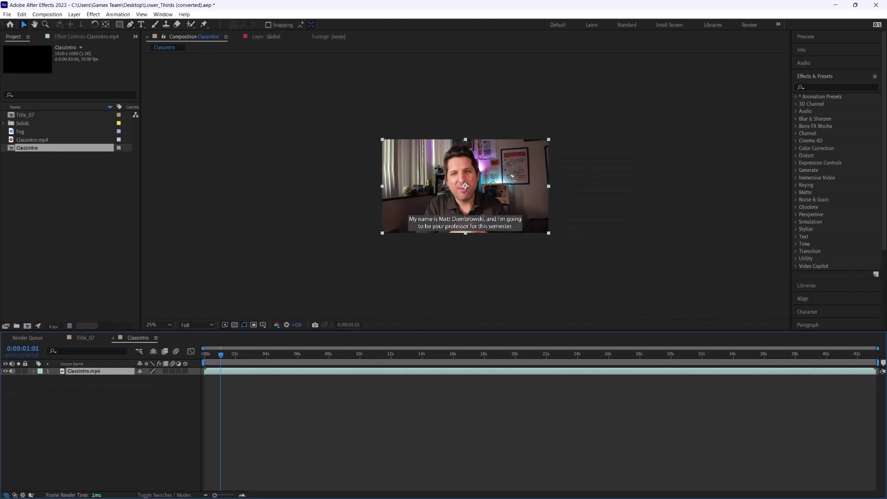
pyautogui.moveTo(339, 271); pyautogui.dragTo(59, 211)
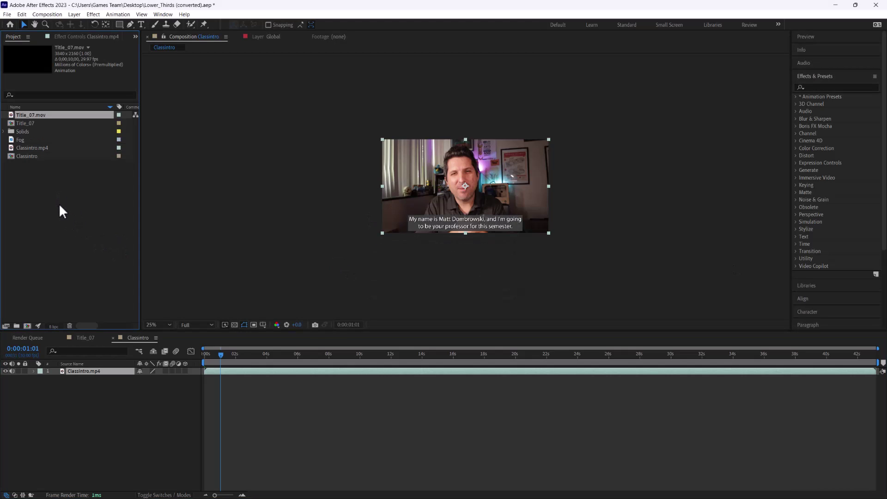
# Add Title_07.mov above Classintro.mp4, scaled down and placed at the upper left.
pyautogui.moveTo(29, 114); pyautogui.dragTo(40, 372)
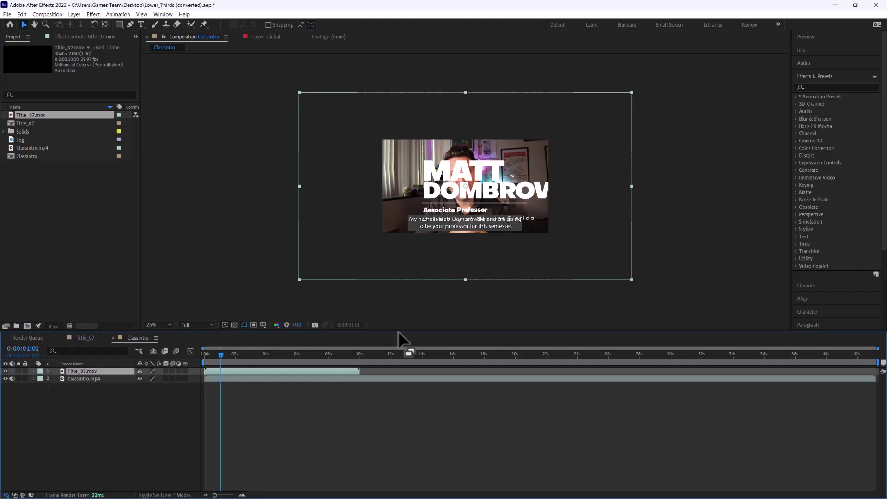
pyautogui.moveTo(299, 93); pyautogui.dragTo(348, 122)
pyautogui.moveTo(469, 189); pyautogui.dragTo(456, 182)
pyautogui.moveTo(425, 157); pyautogui.dragTo(421, 156)
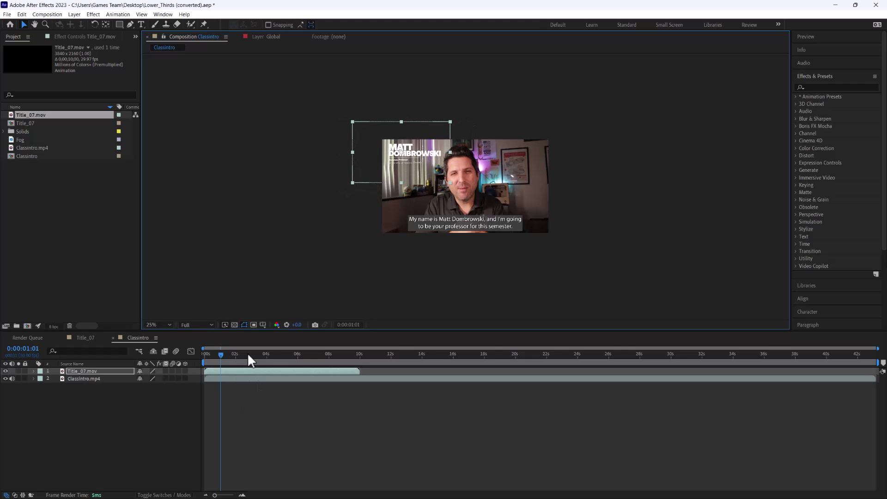
# Preview the composition from the start and fine-tune the title's position.
pyautogui.moveTo(248, 355); pyautogui.dragTo(148, 350)
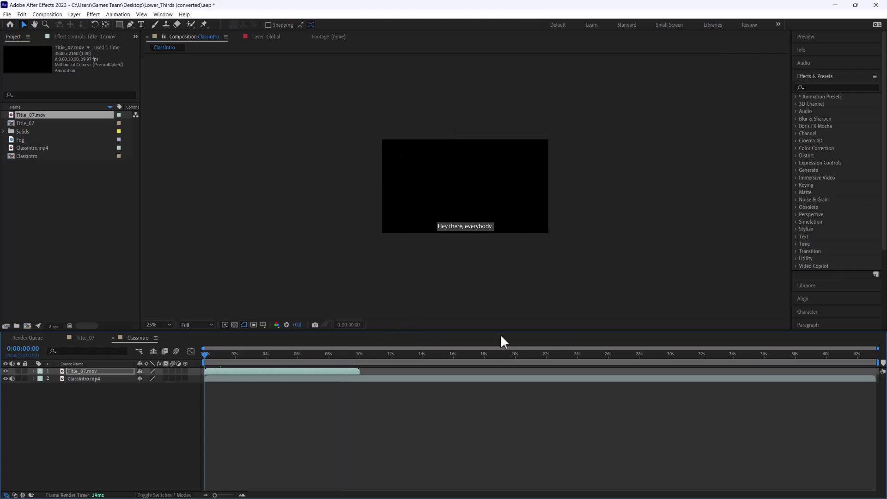
pyautogui.press('space')
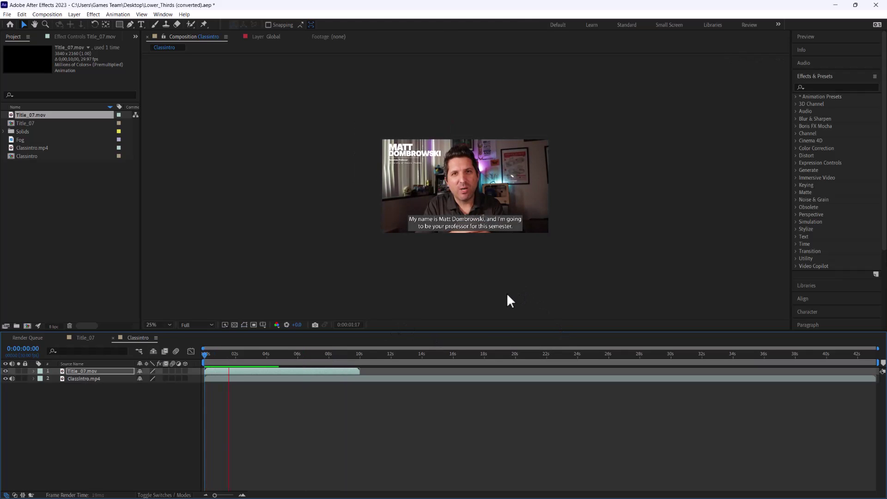
pyautogui.press('space')
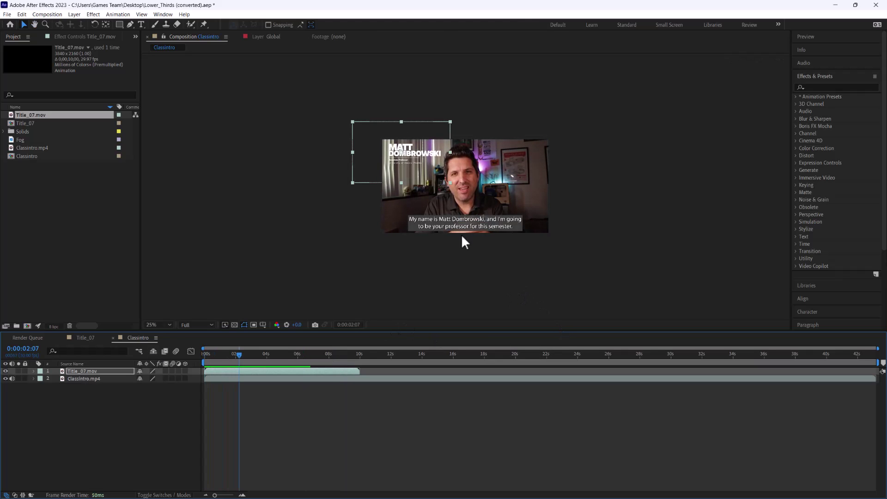
pyautogui.click(418, 151)
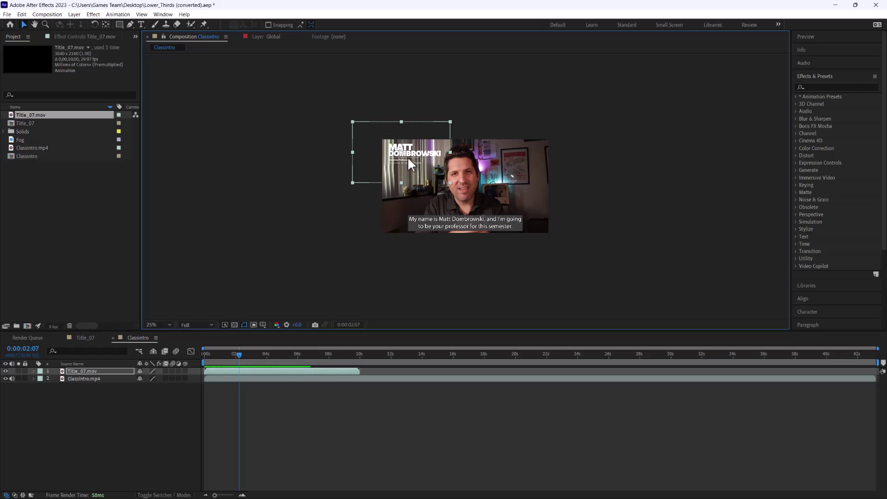
pyautogui.moveTo(412, 154)
pyautogui.mouseDown()
pyautogui.moveTo(479, 179)
pyautogui.moveTo(468, 167)
pyautogui.moveTo(485, 188)
pyautogui.moveTo(433, 194)
pyautogui.moveTo(526, 200)
pyautogui.moveTo(496, 223)
pyautogui.moveTo(383, 178)
pyautogui.moveTo(420, 158)
pyautogui.mouseUp()
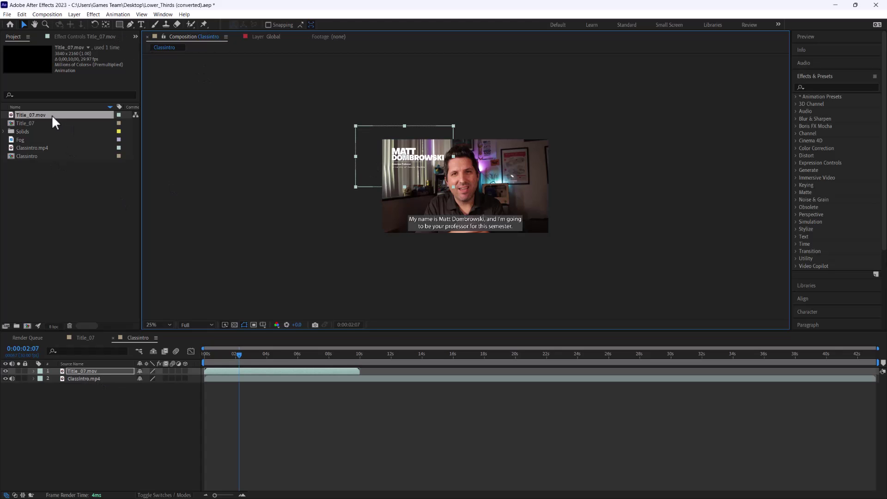
# Create the Title_08 composition from Title_07.mov and scrub to 1;01 where the title appears.
pyautogui.moveTo(53, 117); pyautogui.dragTo(48, 338)
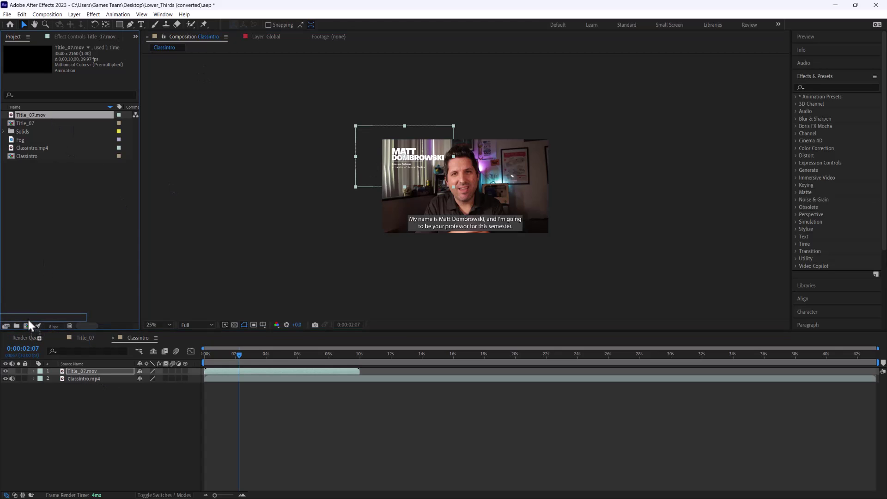
pyautogui.moveTo(29, 322); pyautogui.dragTo(28, 325)
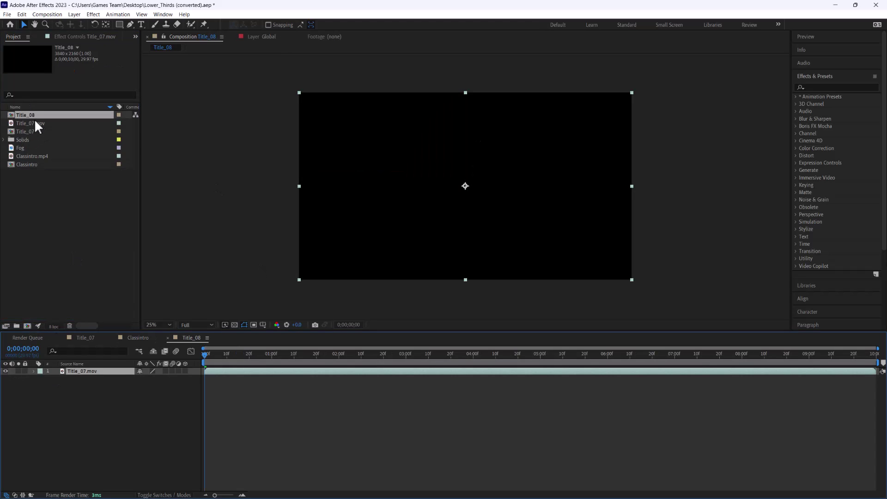
pyautogui.moveTo(35, 125); pyautogui.dragTo(97, 372)
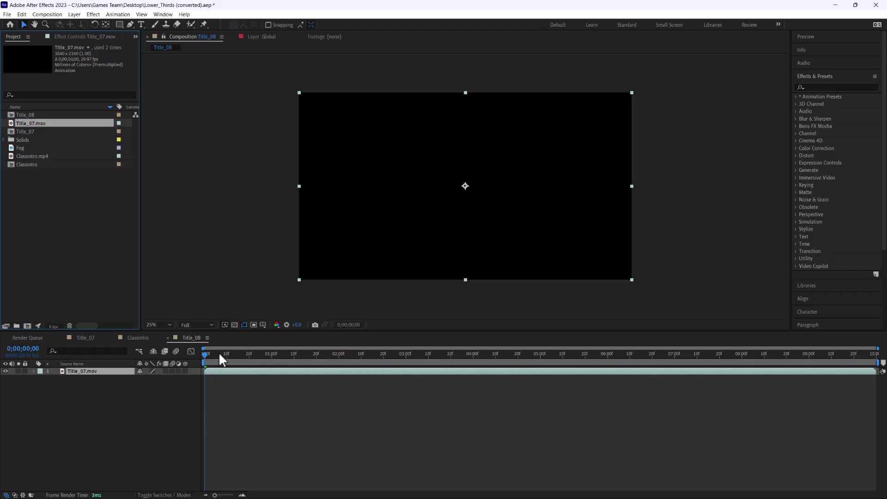
pyautogui.moveTo(218, 352); pyautogui.dragTo(274, 359)
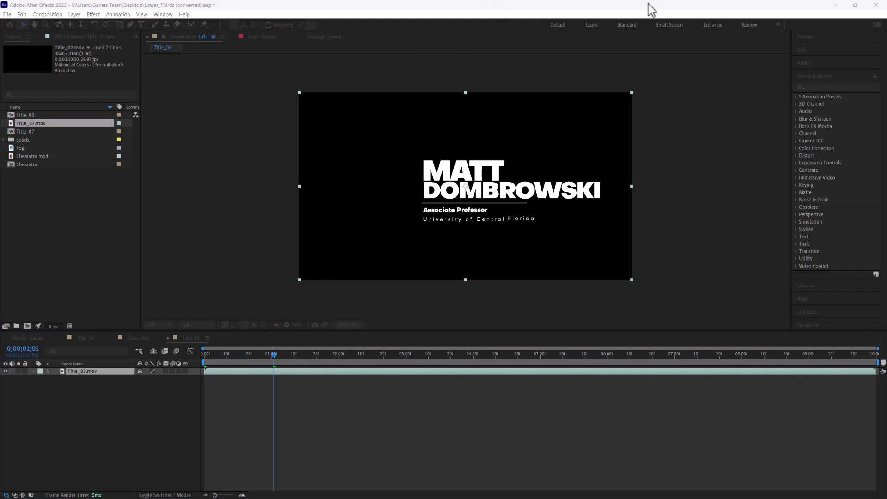
# Add a Deep Royal Blue solid beneath Title_07.mov, undoing an accidental resize.
pyautogui.click(617, 247)
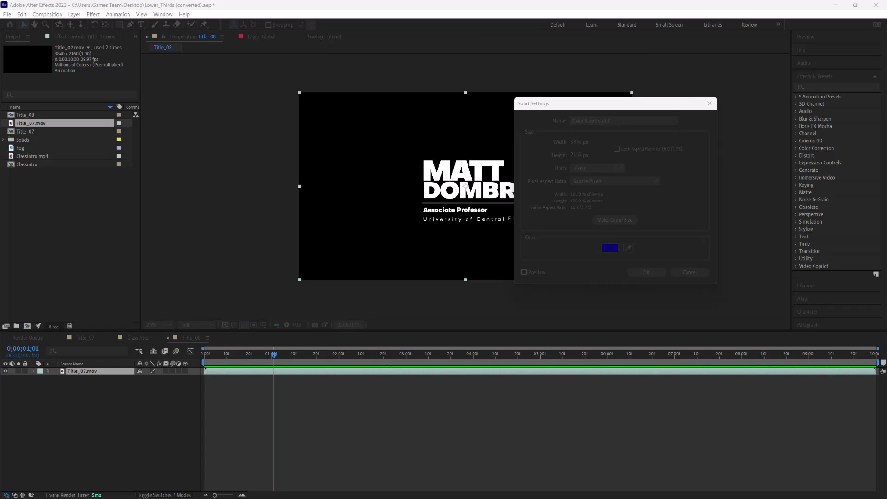
pyautogui.press('Return')
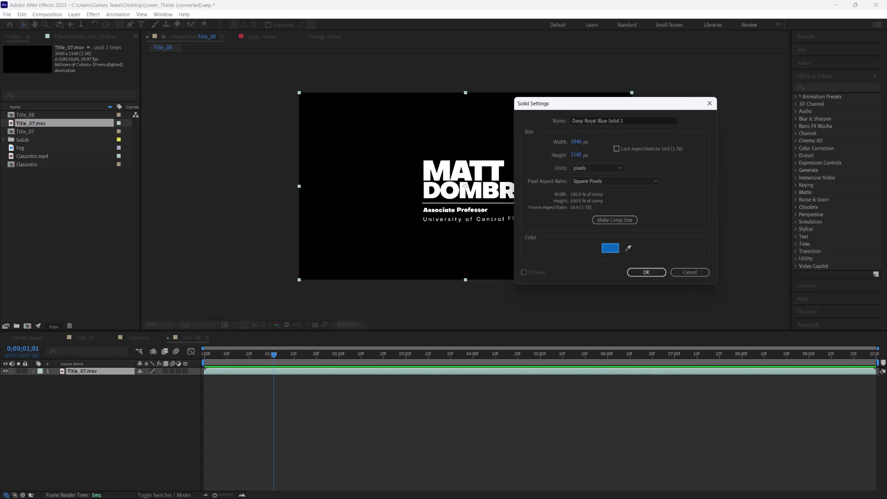
pyautogui.click(646, 272)
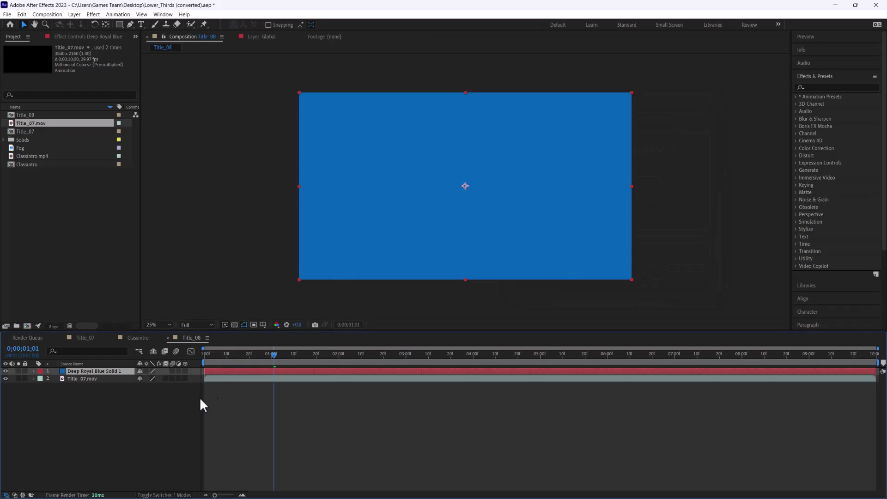
pyautogui.moveTo(101, 373); pyautogui.dragTo(99, 403)
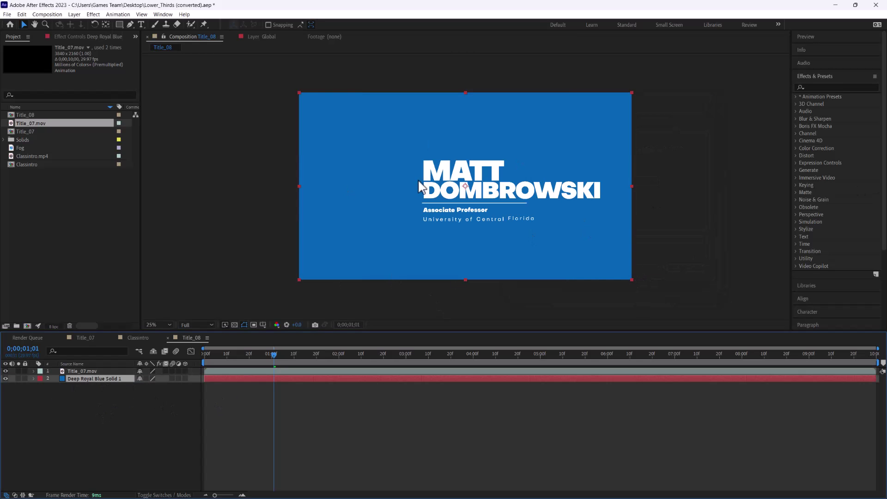
pyautogui.moveTo(300, 93); pyautogui.dragTo(330, 107)
pyautogui.hotkey('ctrl', 'z')
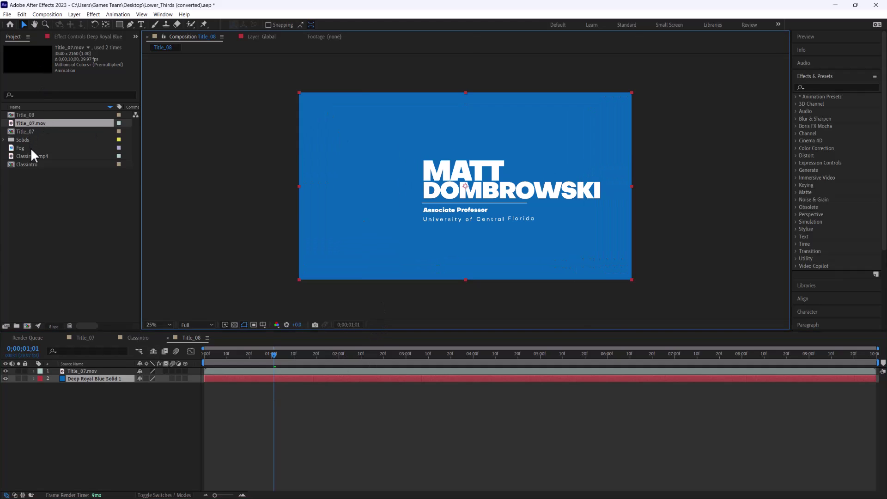
# In Classintro, delete Title_07.mov, then try a scaled-down Title_08 layer and delete it too.
pyautogui.doubleClick(29, 165)
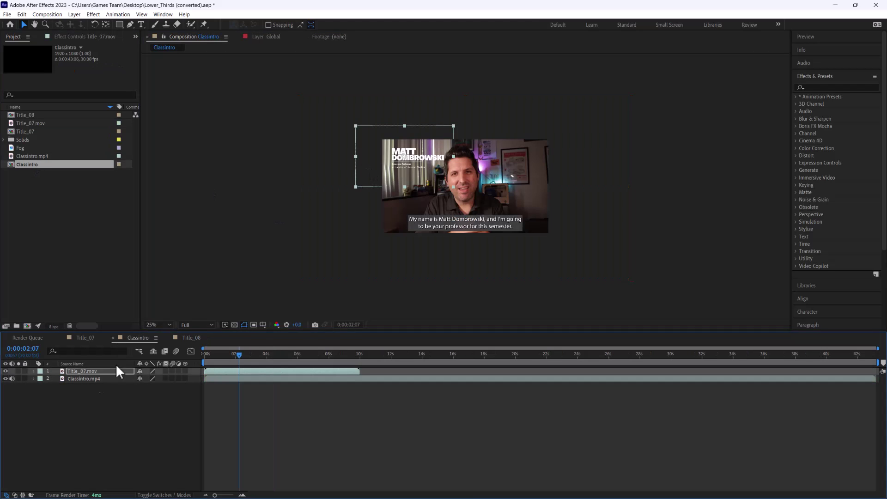
pyautogui.press('Delete')
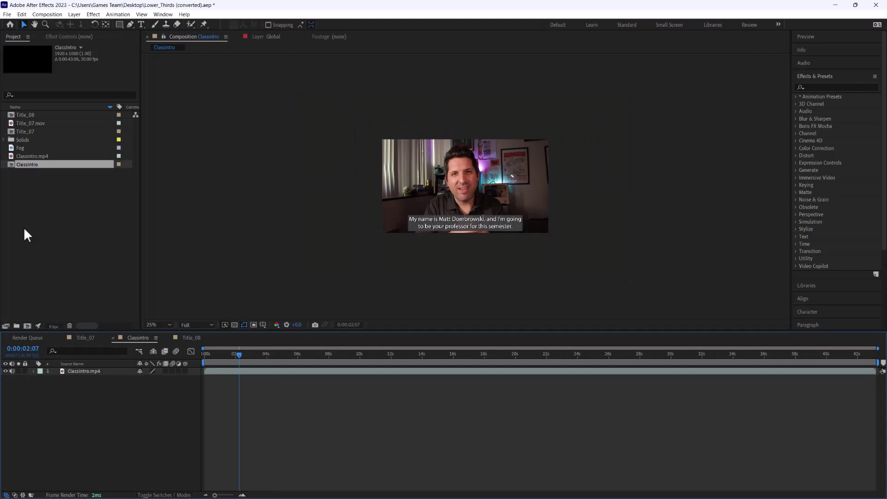
pyautogui.click(26, 133)
pyautogui.moveTo(21, 114); pyautogui.dragTo(44, 370)
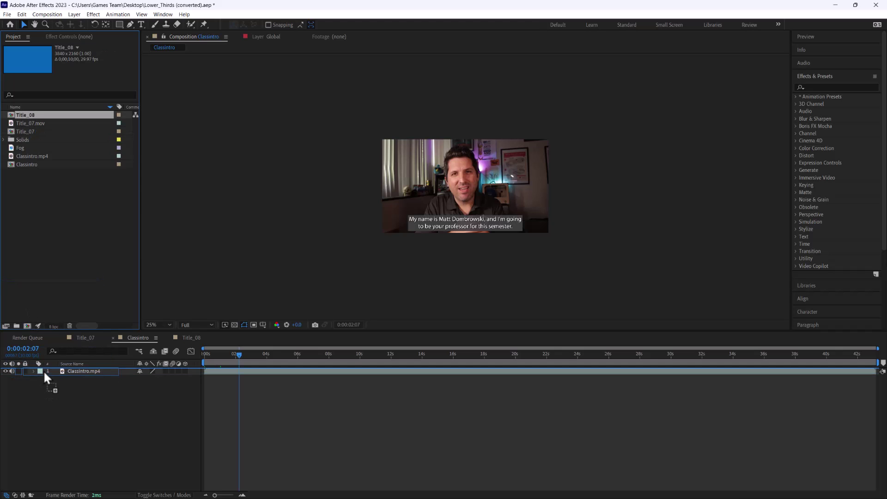
pyautogui.moveTo(631, 280); pyautogui.dragTo(487, 217)
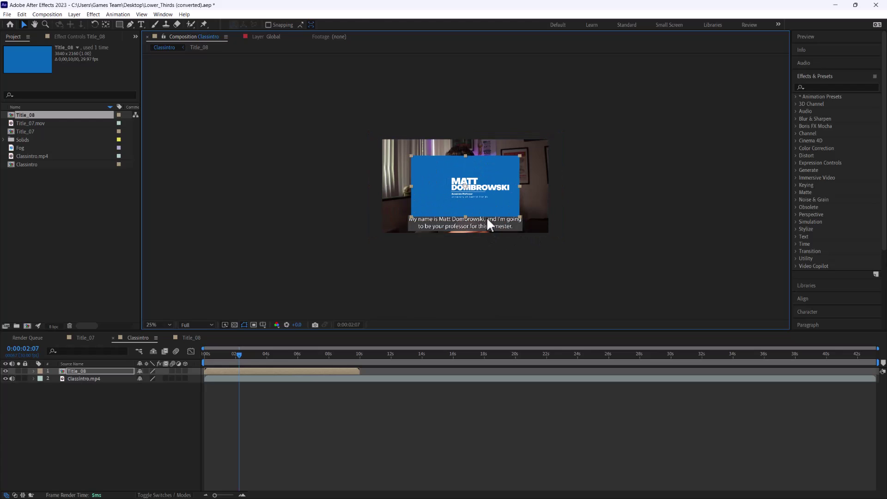
pyautogui.press('Delete')
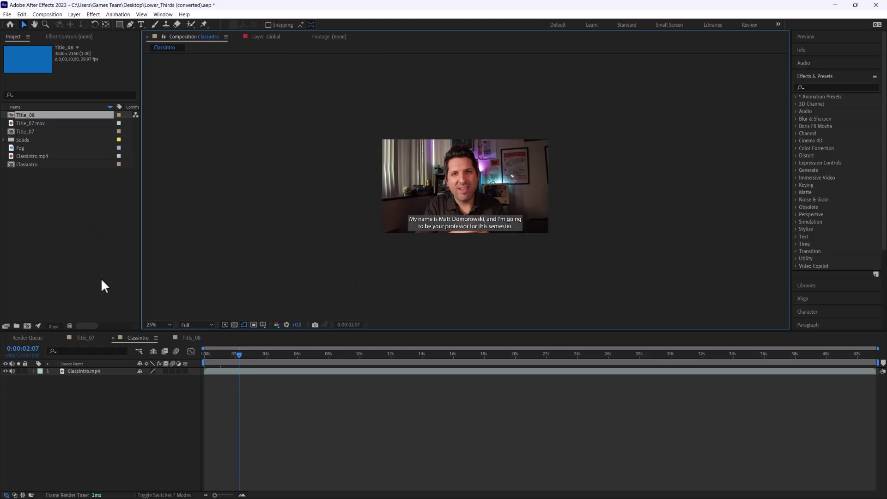
# Create a 1920×1080 composition named Fog with duration 0;00;03;00.
pyautogui.click(47, 15)
pyautogui.click(54, 28)
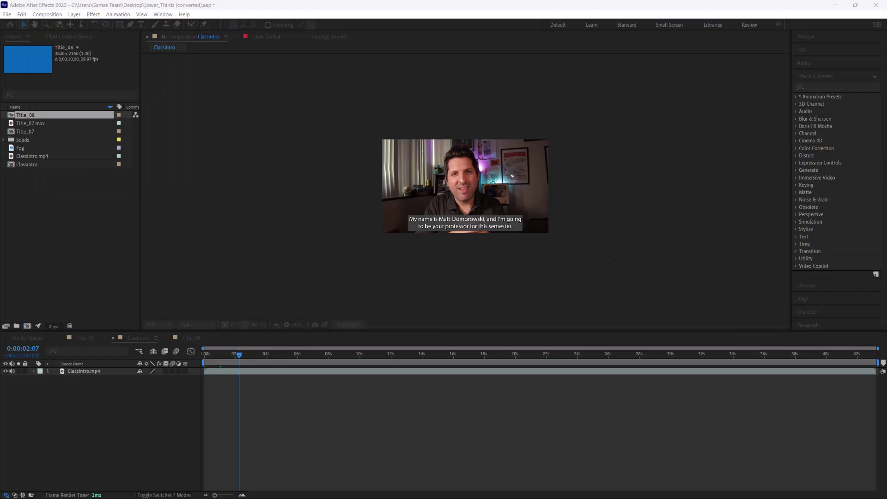
pyautogui.moveTo(602, 66); pyautogui.dragTo(631, 53)
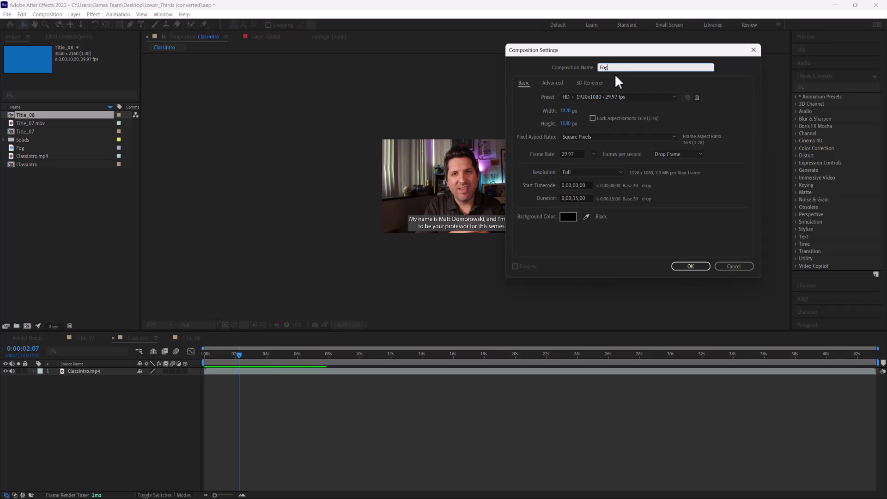
pyautogui.doubleClick(575, 198)
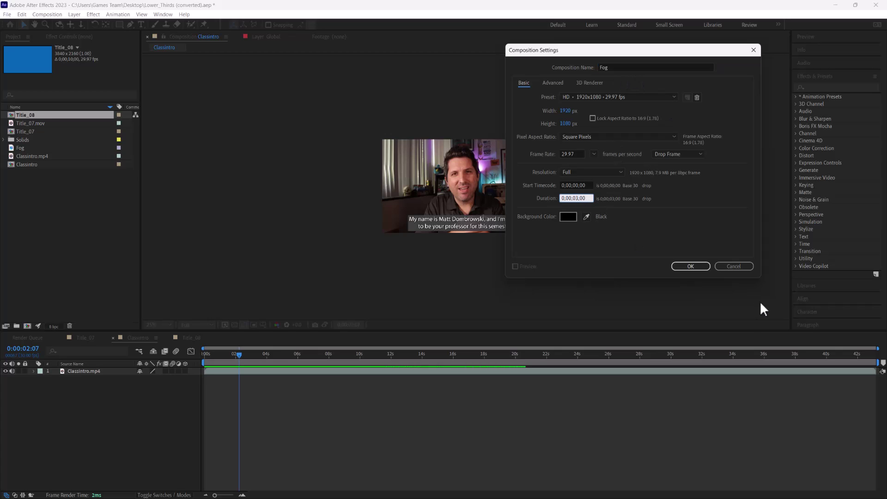
pyautogui.write('03')
pyautogui.click(697, 267)
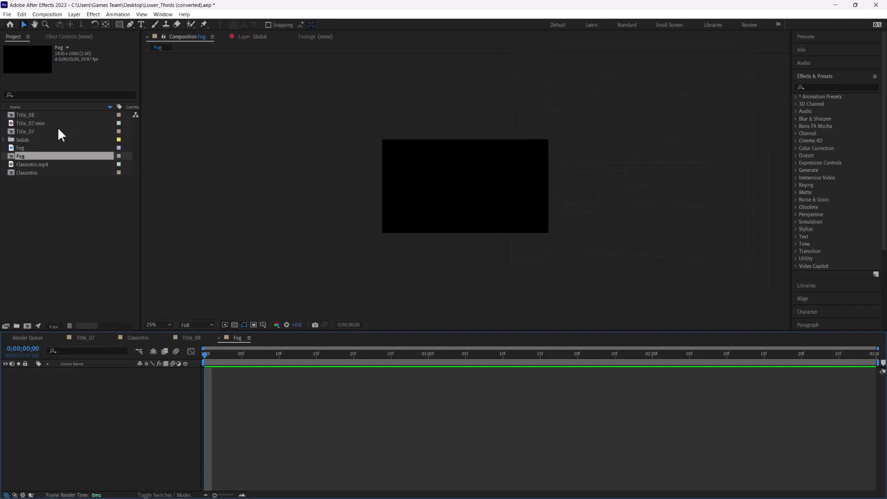
# Add the Fog footage to the Fog composition and reposition it in the frame.
pyautogui.click(17, 149)
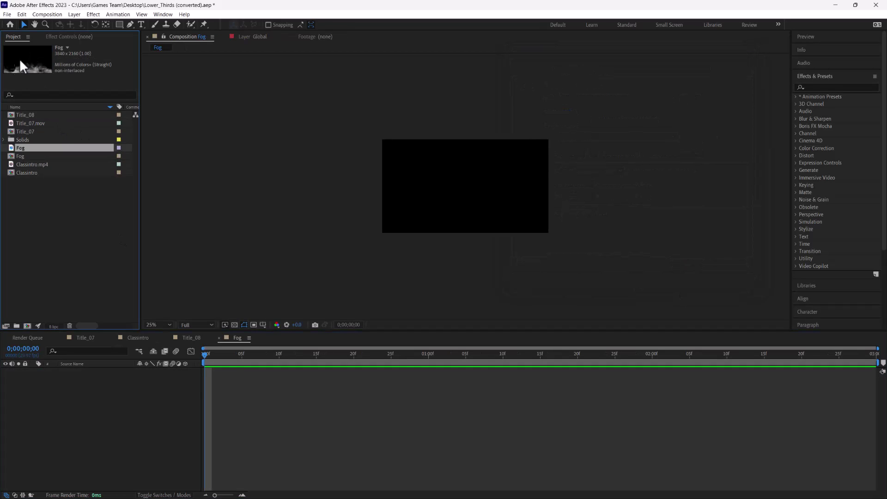
pyautogui.moveTo(20, 149); pyautogui.dragTo(41, 399)
pyautogui.moveTo(472, 226); pyautogui.dragTo(485, 194)
# Toggle the transparency grid on and off to check the fog's alpha, then select the Fog layer.
pyautogui.click(236, 324)
pyautogui.click(236, 323)
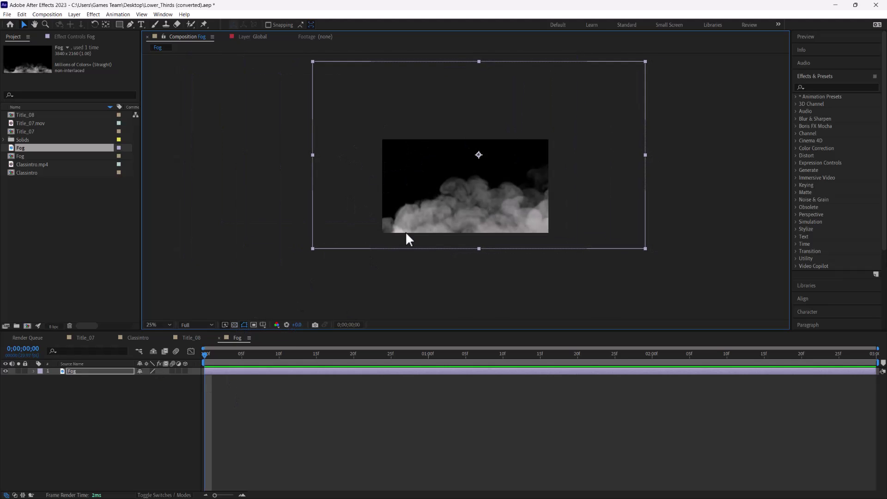
pyautogui.click(234, 324)
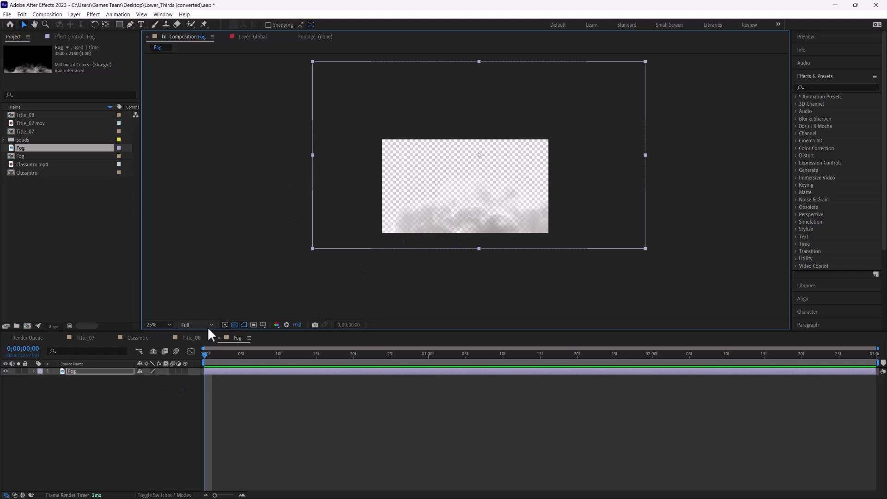
pyautogui.click(234, 325)
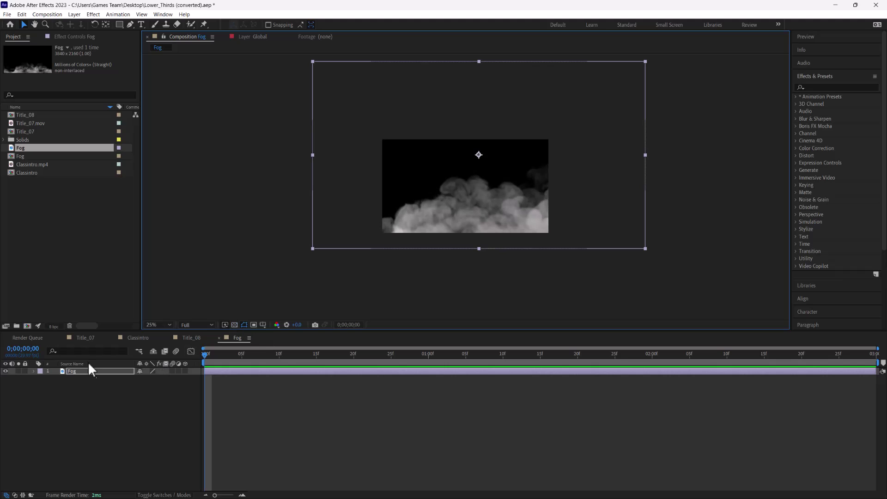
pyautogui.click(97, 370)
# Duplicate the Fog layer, then shift the copy left and shrink it slightly.
pyautogui.hotkey('ctrl', 'd')
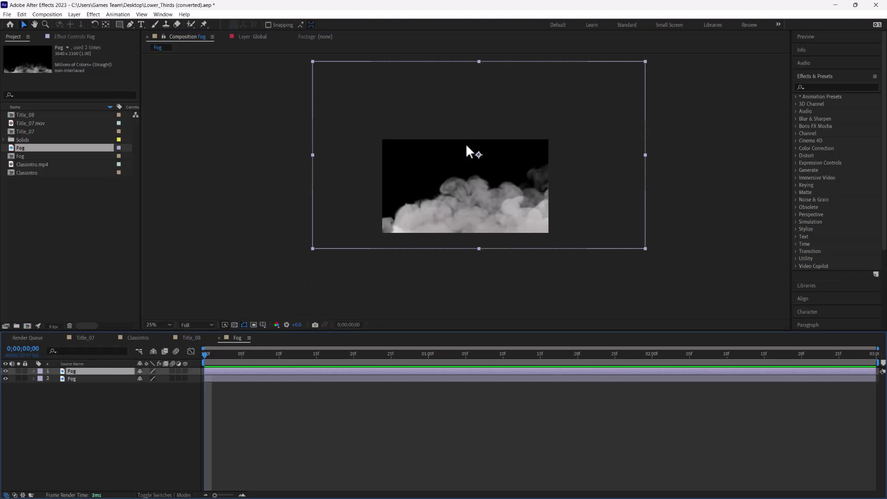
pyautogui.rightClick(502, 196)
pyautogui.moveTo(478, 197); pyautogui.dragTo(431, 196)
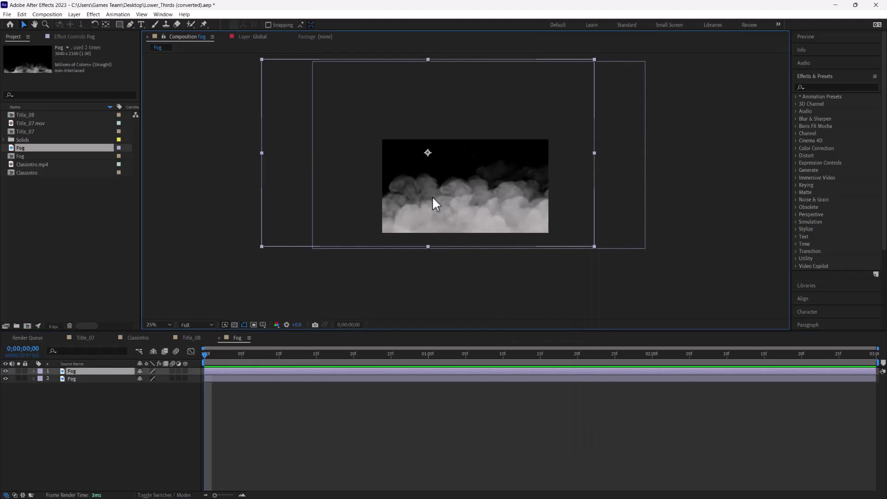
pyautogui.moveTo(262, 59)
pyautogui.mouseDown()
pyautogui.moveTo(271, 96)
pyautogui.moveTo(281, 68)
pyautogui.moveTo(273, 66)
pyautogui.mouseUp()
pyautogui.moveTo(428, 212); pyautogui.dragTo(408, 208)
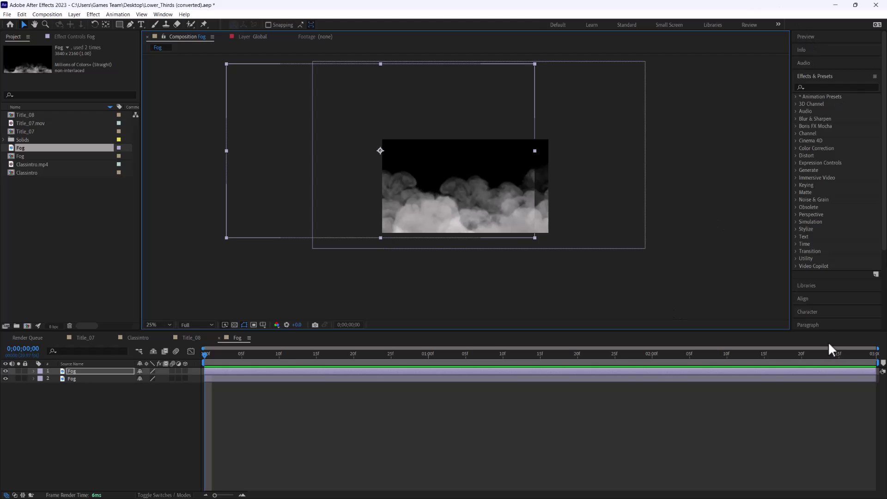
# Keyframe the top Fog layer's Position from 484,148 at 0:00 to 1236,148 at 0;00;02;29.
pyautogui.scroll(-3, 886, 249)
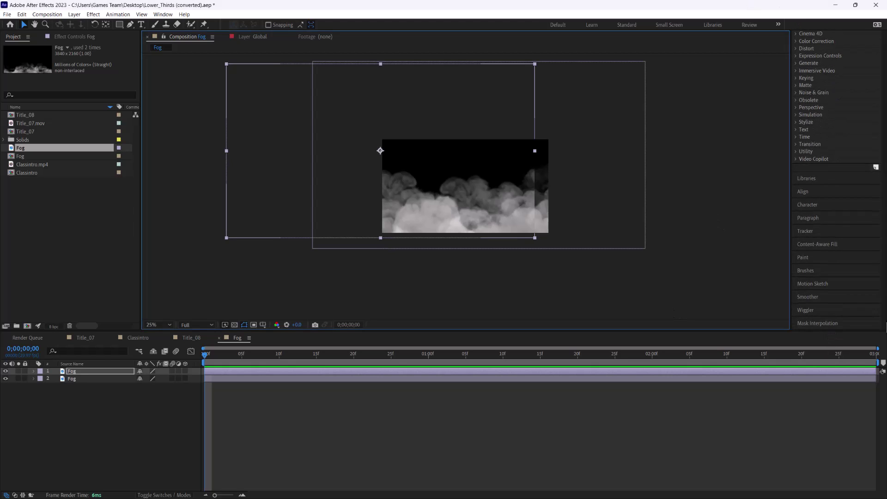
pyautogui.press('p')
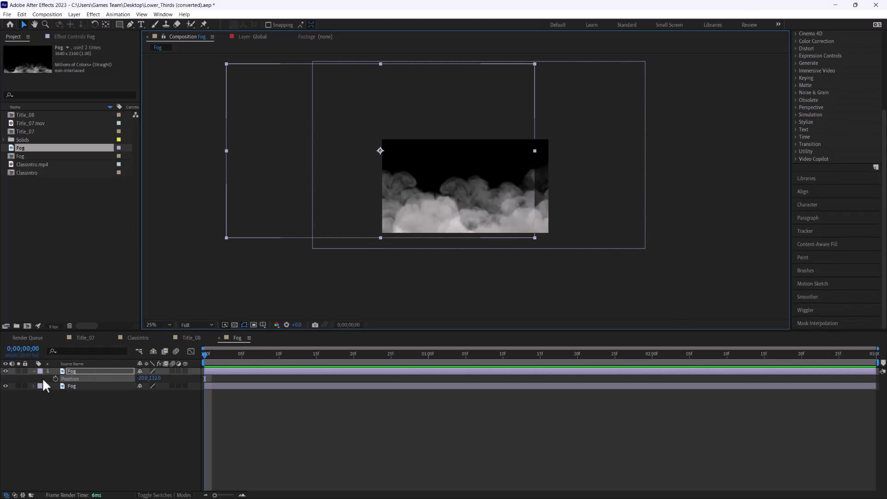
pyautogui.click(56, 379)
pyautogui.moveTo(239, 357); pyautogui.dragTo(871, 356)
pyautogui.click(485, 189)
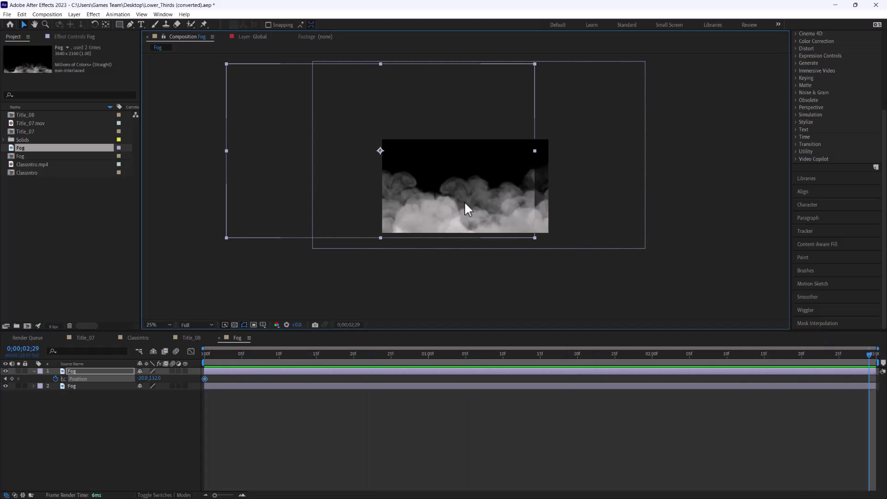
pyautogui.moveTo(465, 202); pyautogui.dragTo(526, 224)
pyautogui.hotkey('ctrl', 'z')
pyautogui.click(210, 356)
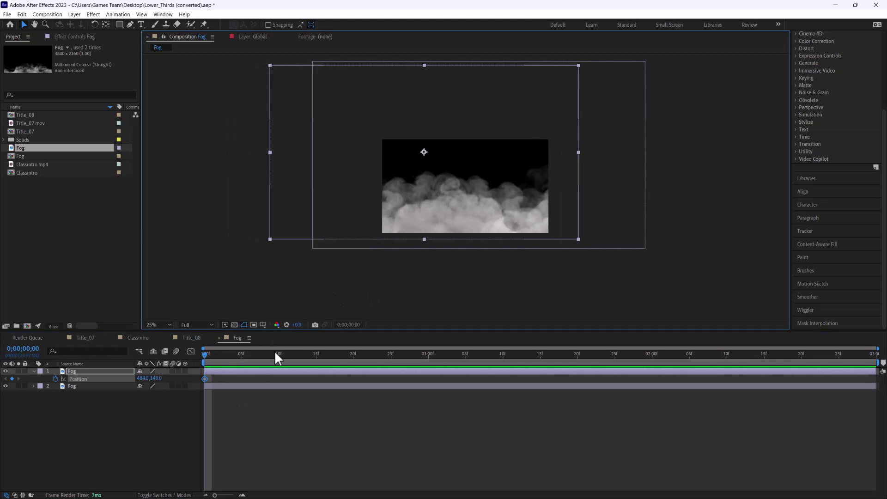
pyautogui.moveTo(250, 358); pyautogui.dragTo(869, 356)
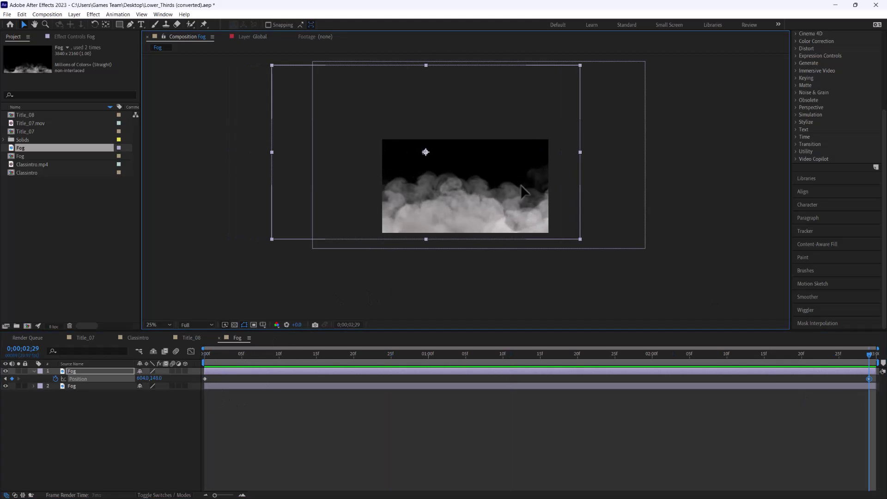
pyautogui.moveTo(521, 185); pyautogui.dragTo(556, 194)
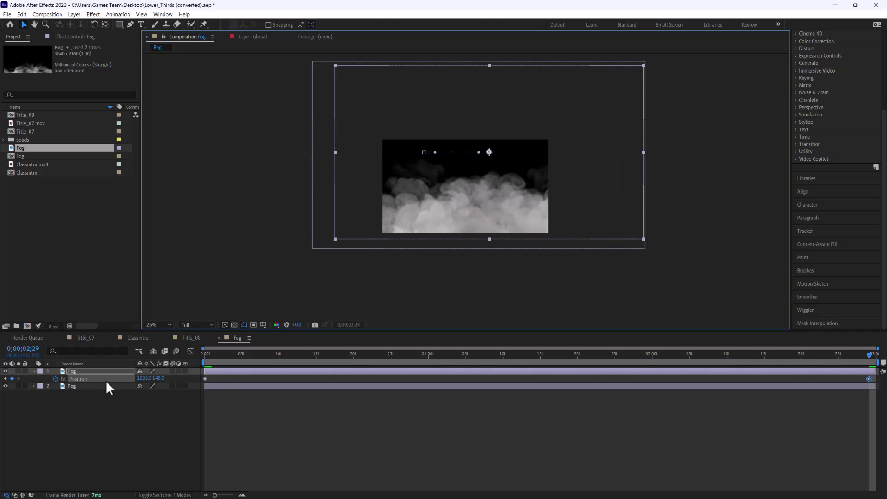
# Add Position keyframes to the second Fog layer, moving it left.
pyautogui.click(89, 386)
pyautogui.press('p')
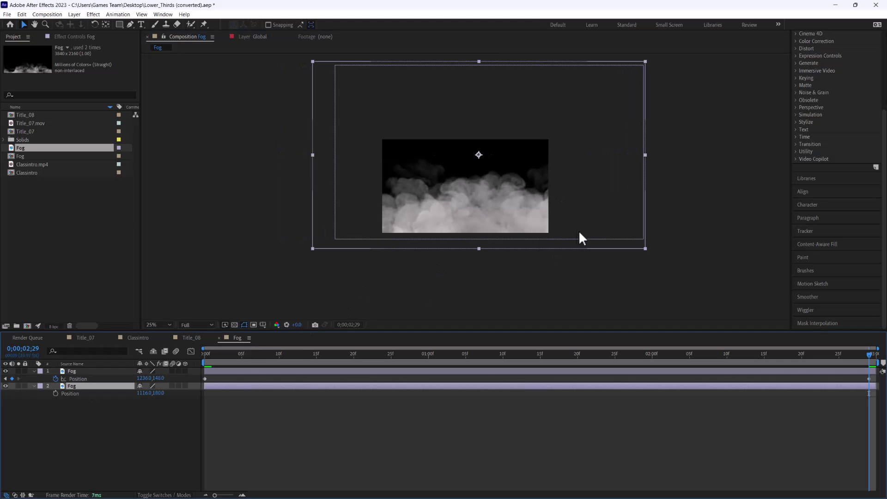
pyautogui.click(55, 393)
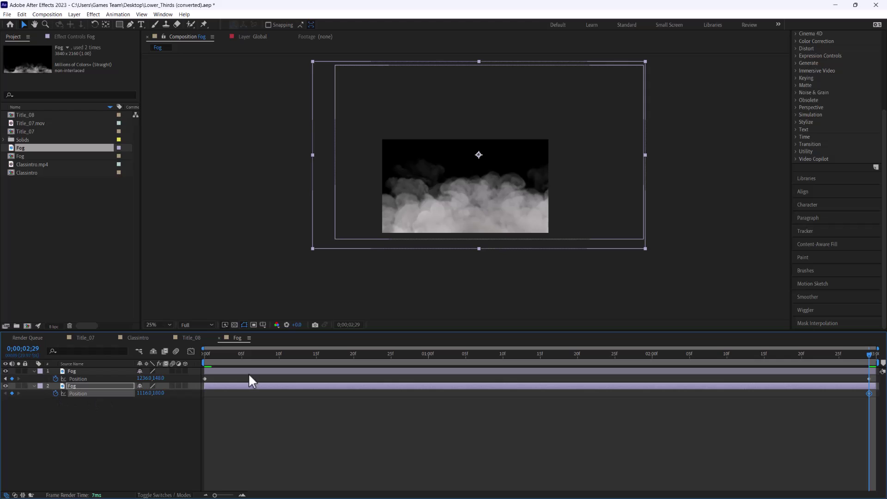
pyautogui.moveTo(552, 359); pyautogui.dragTo(129, 362)
pyautogui.click(606, 218)
pyautogui.moveTo(606, 218); pyautogui.dragTo(562, 228)
pyautogui.moveTo(212, 356); pyautogui.dragTo(150, 408)
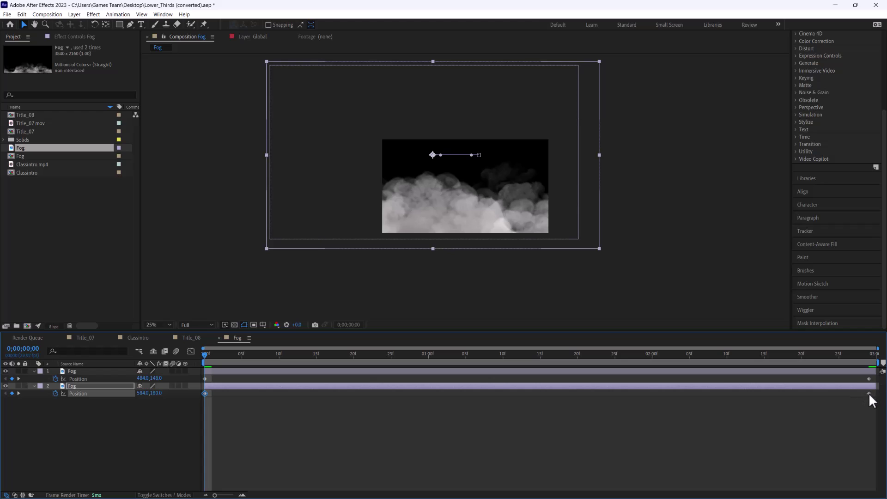
# Rearrange the second layer's keyframes so it starts right and ends at the last frame.
pyautogui.moveTo(869, 393); pyautogui.dragTo(377, 393)
pyautogui.moveTo(204, 393); pyautogui.dragTo(839, 394)
pyautogui.moveTo(880, 428); pyautogui.dragTo(878, 422)
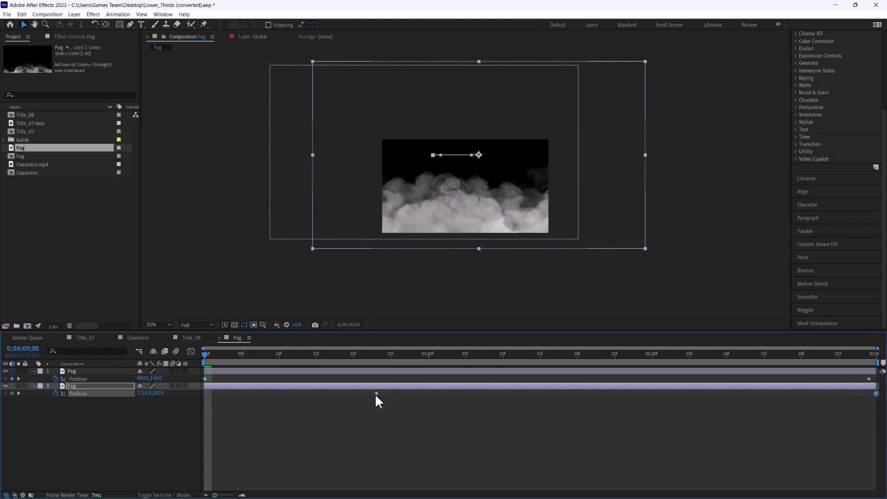
pyautogui.moveTo(375, 394); pyautogui.dragTo(206, 395)
# Preview the two fog layers drifting in opposite directions.
pyautogui.press('space')
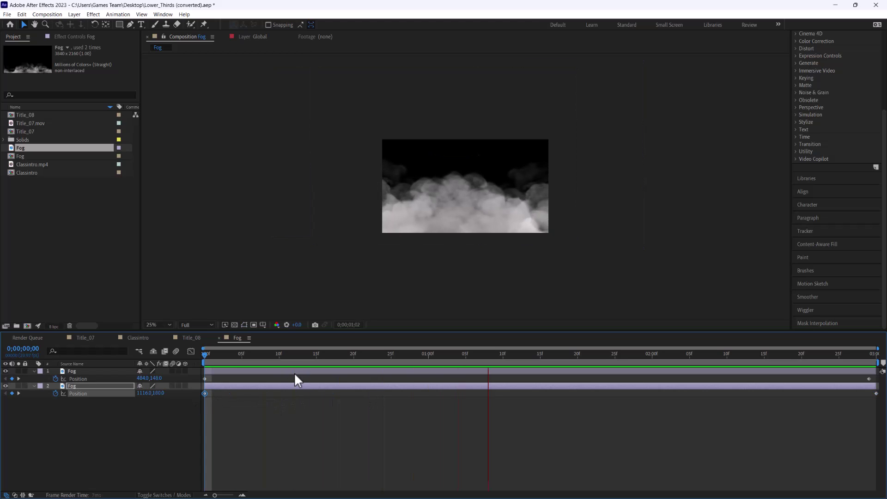
pyautogui.press('space')
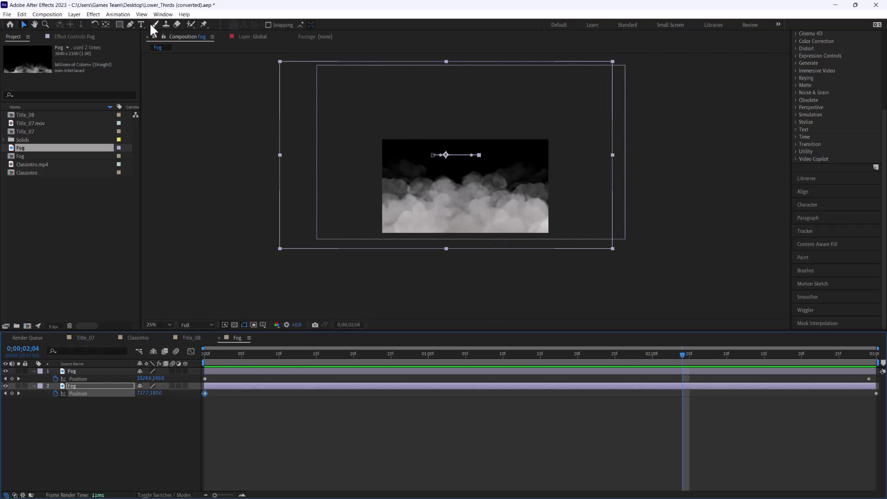
pyautogui.click(22, 14)
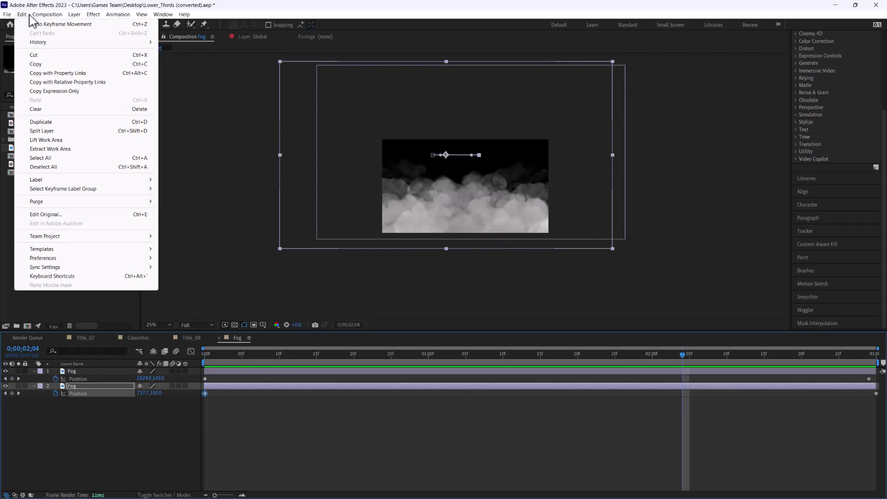
pyautogui.press('Escape')
pyautogui.click(214, 360)
pyautogui.press('space')
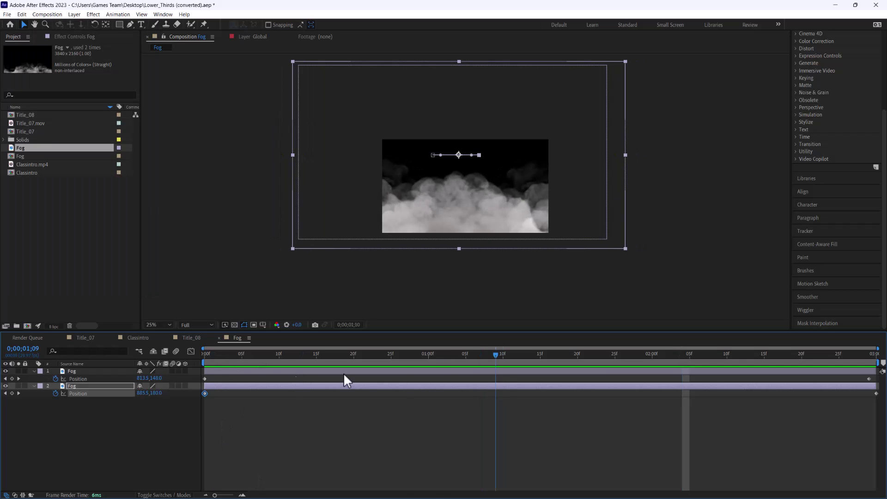
pyautogui.click(42, 14)
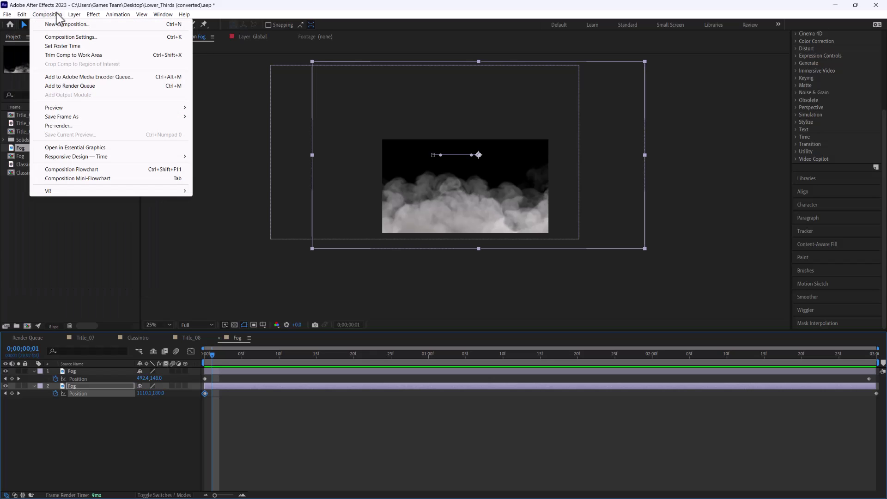
# Queue Fog for rendering and review its QuickTime format and RGB channels, cancelling without changes.
pyautogui.click(69, 86)
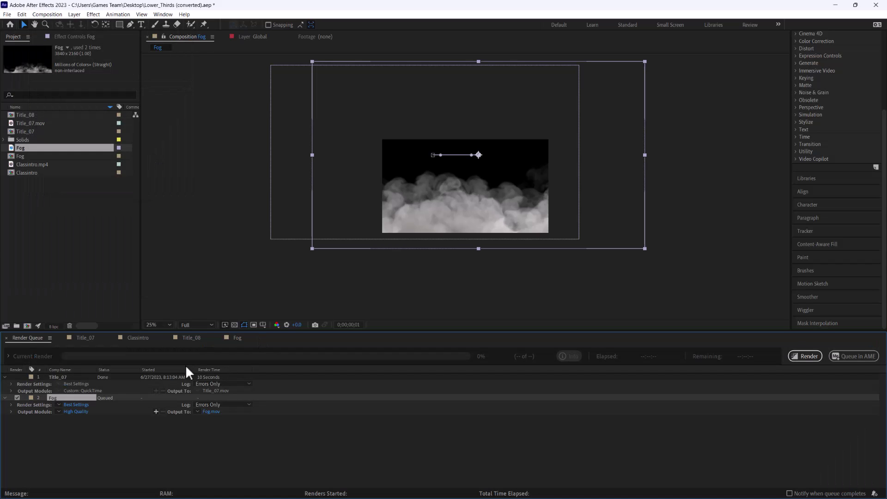
pyautogui.click(74, 411)
pyautogui.click(718, 136)
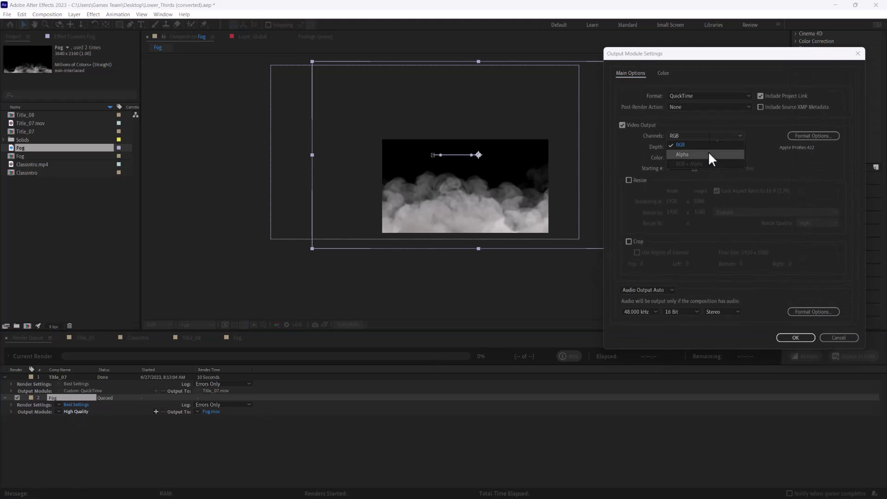
pyautogui.click(710, 96)
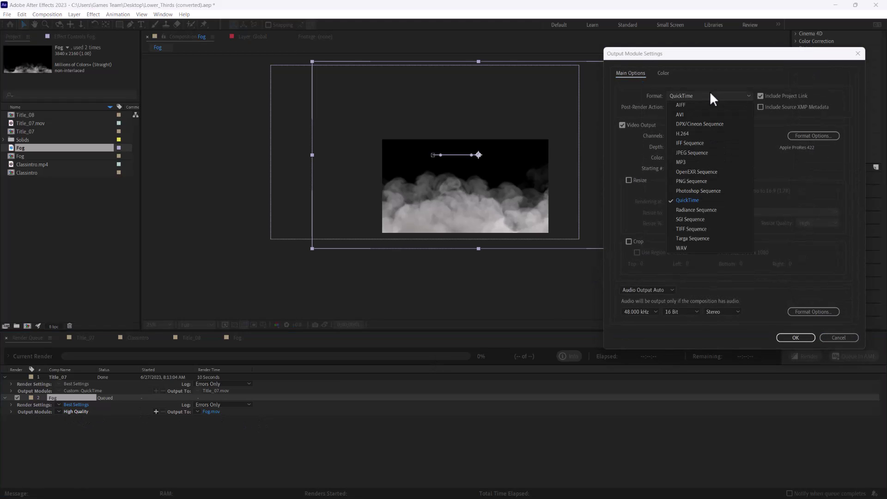
pyautogui.click(706, 204)
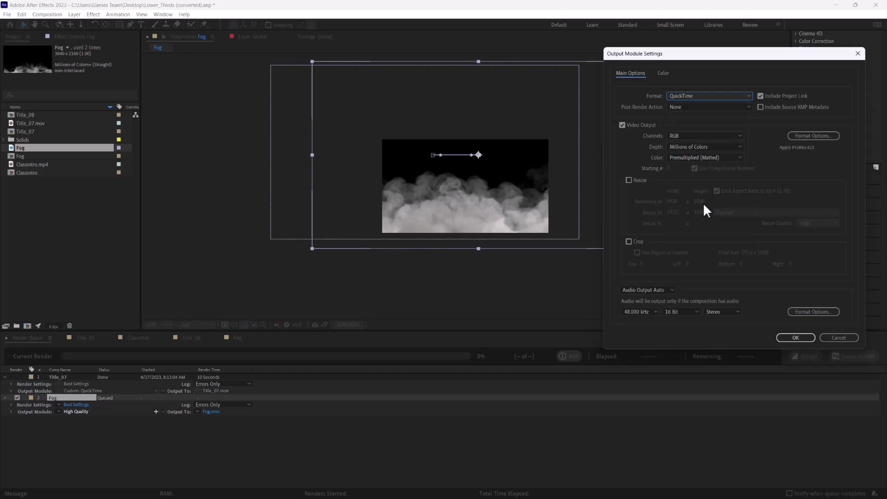
pyautogui.click(714, 136)
pyautogui.click(714, 135)
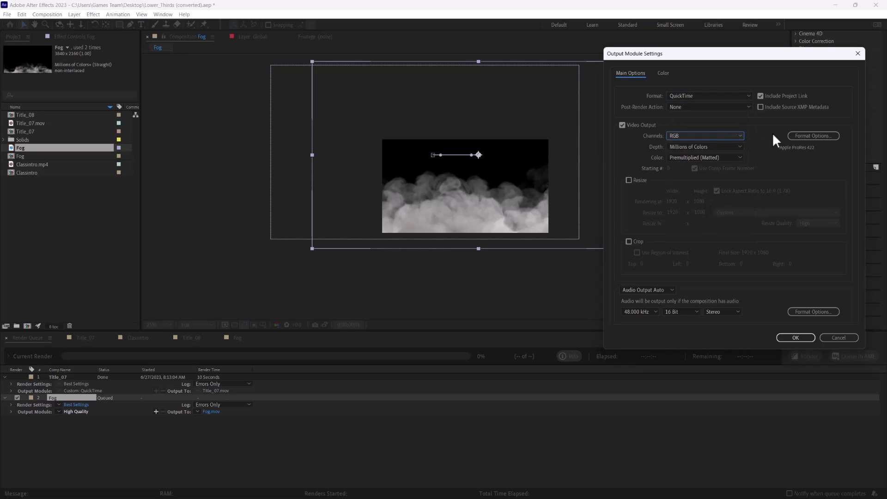
pyautogui.click(838, 338)
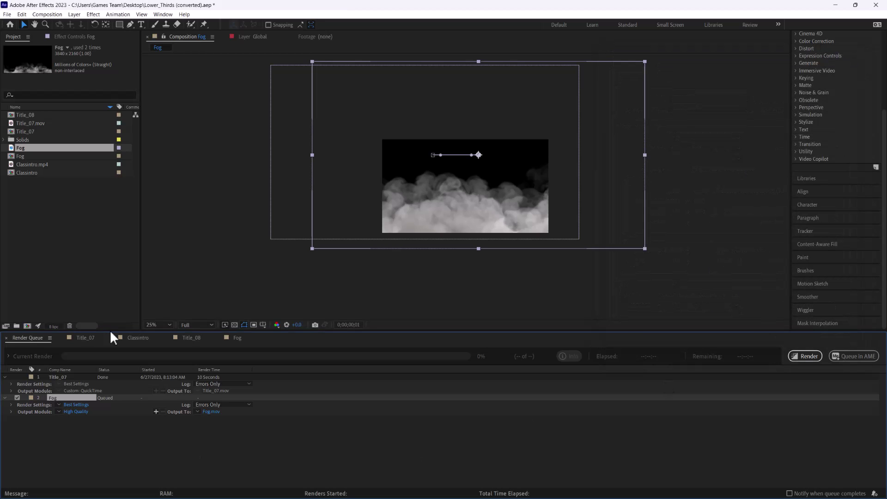
# Select the queued Fog item and delete it from the Render Queue.
pyautogui.click(25, 156)
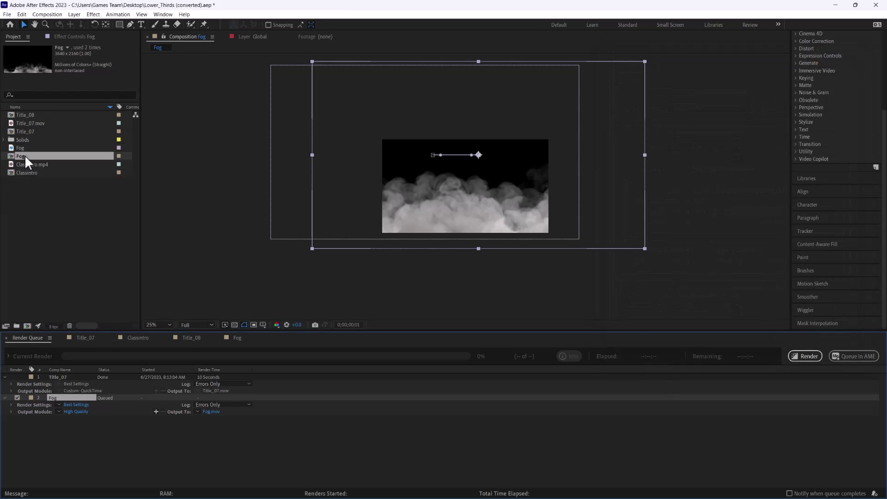
pyautogui.click(59, 398)
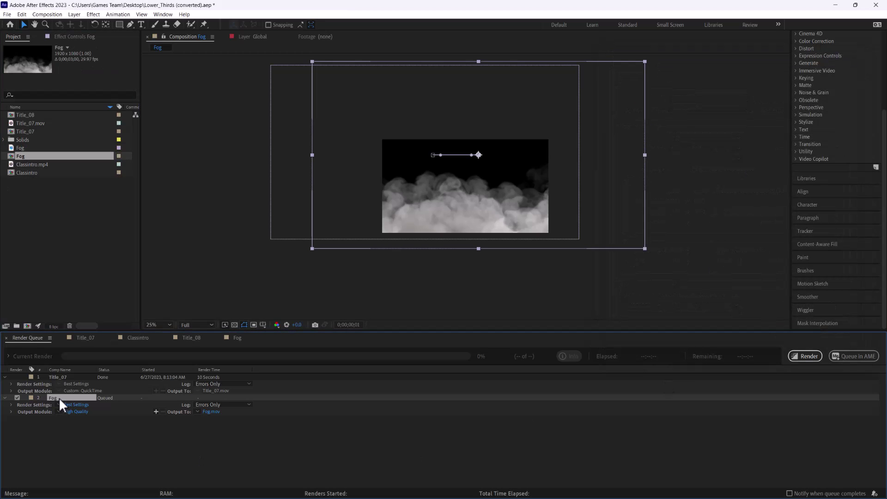
pyautogui.click(83, 405)
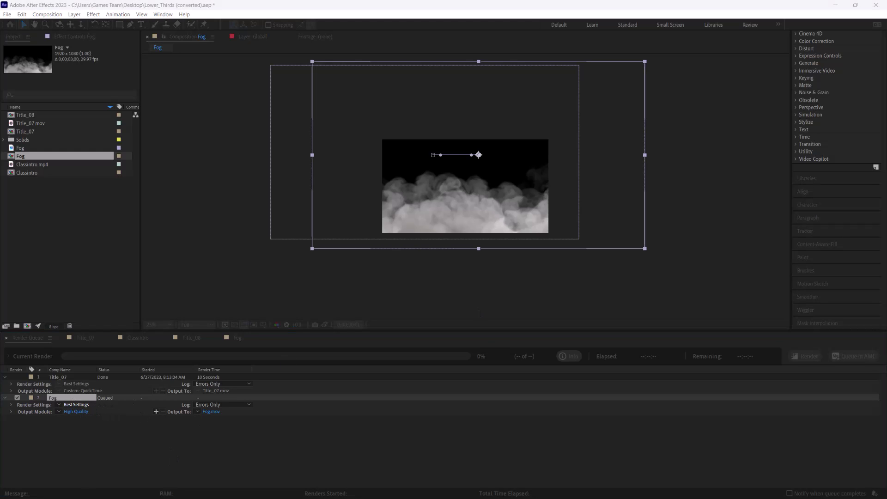
pyautogui.press('Escape')
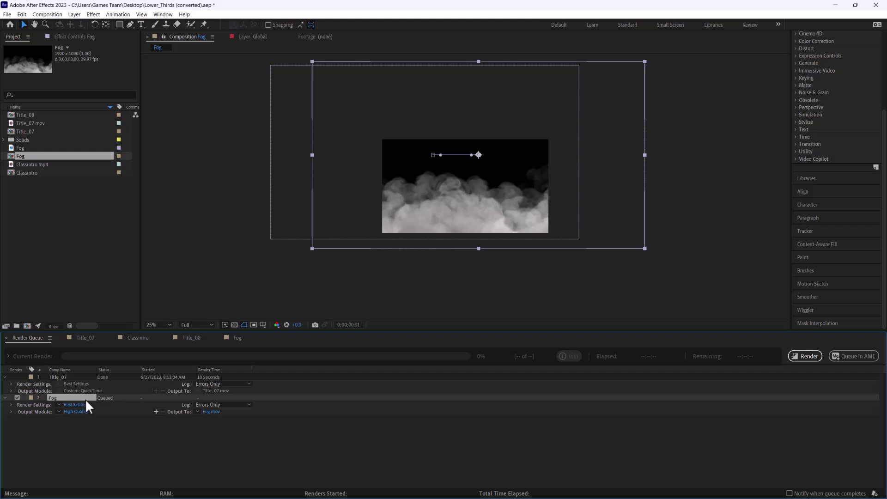
pyautogui.press('Delete')
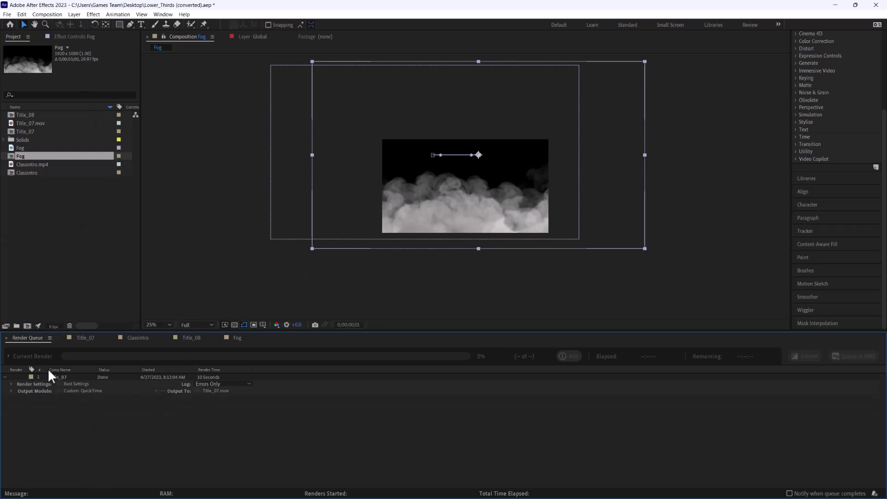
# Add the Fog composition to the Render Queue.
pyautogui.click(22, 14)
pyautogui.moveTo(47, 15)
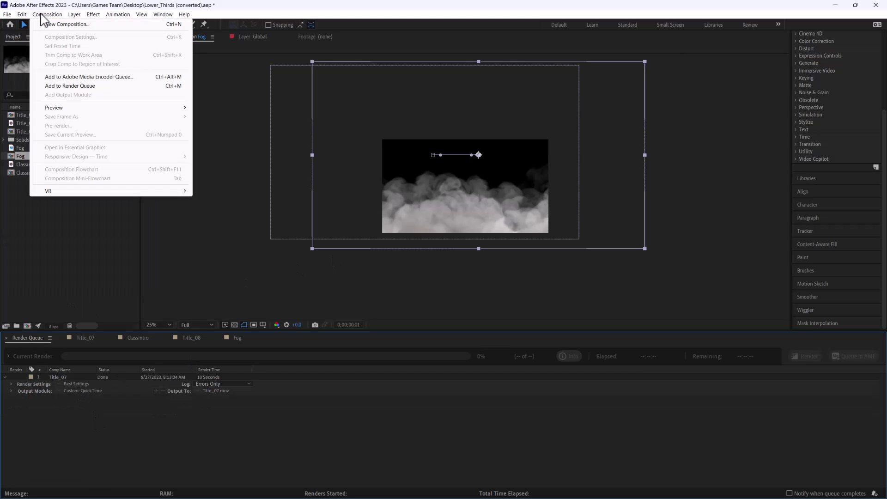
pyautogui.click(64, 87)
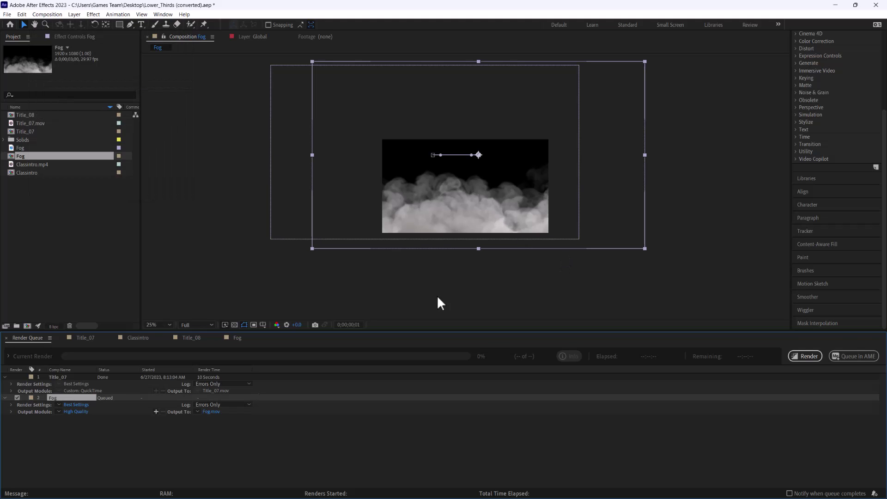
# Set the Output Module to QuickTime with RGB + Alpha channels and render Fog.
pyautogui.click(74, 412)
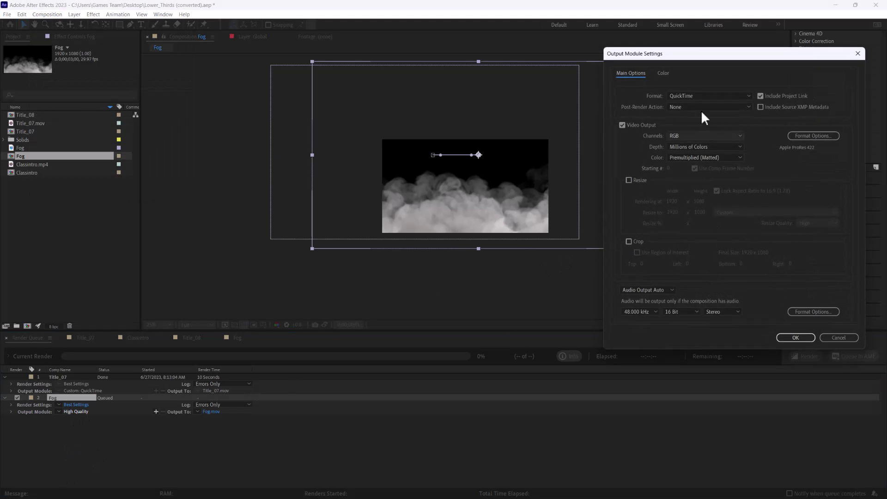
pyautogui.click(698, 94)
pyautogui.click(695, 134)
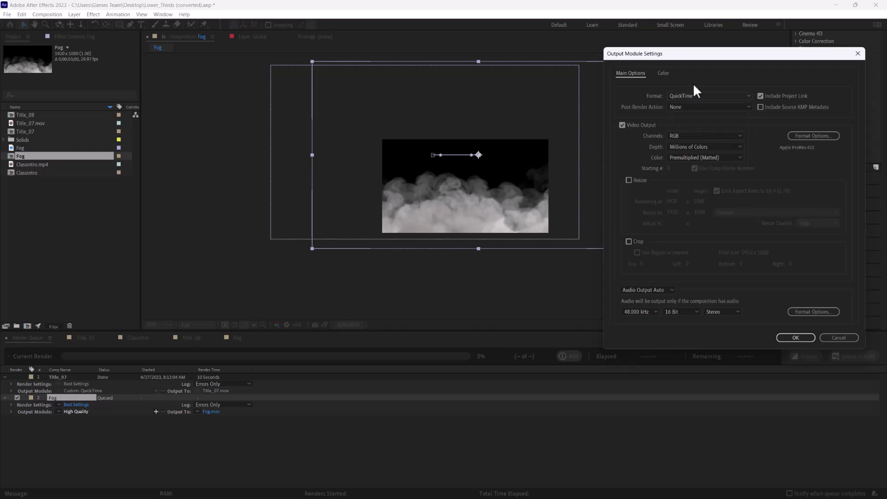
pyautogui.click(694, 134)
pyautogui.click(683, 95)
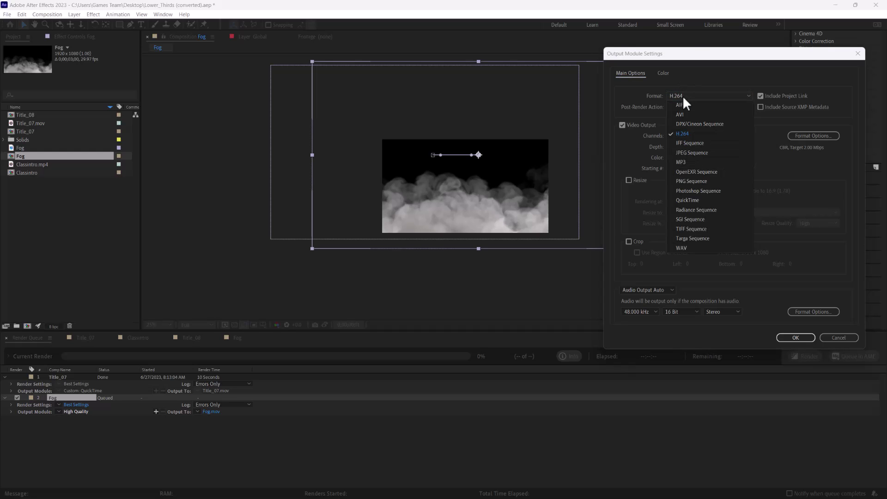
pyautogui.click(699, 199)
pyautogui.click(692, 134)
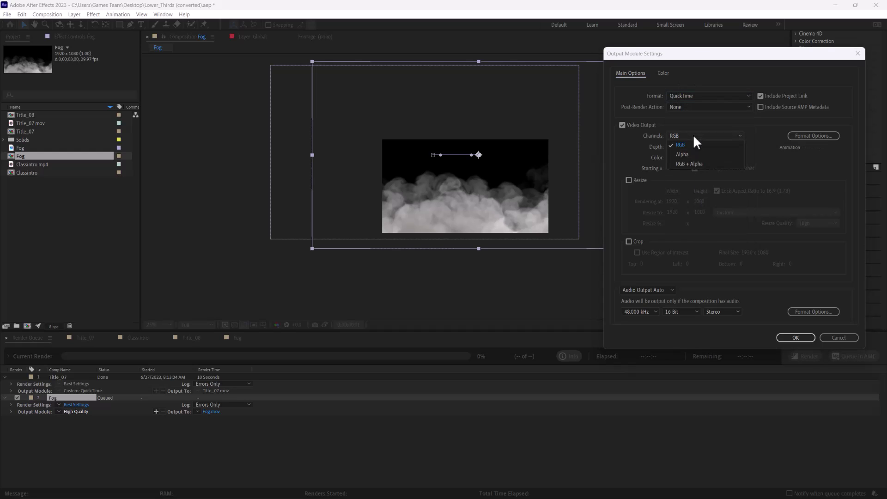
pyautogui.click(692, 153)
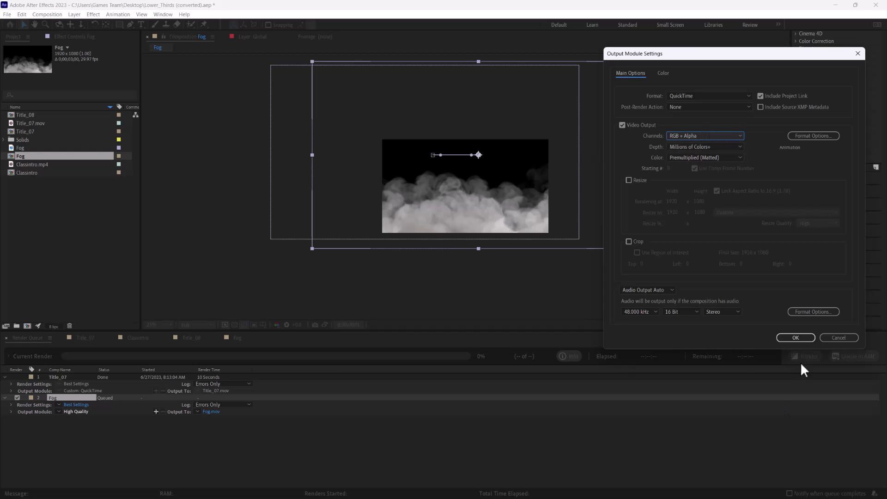
pyautogui.click(795, 337)
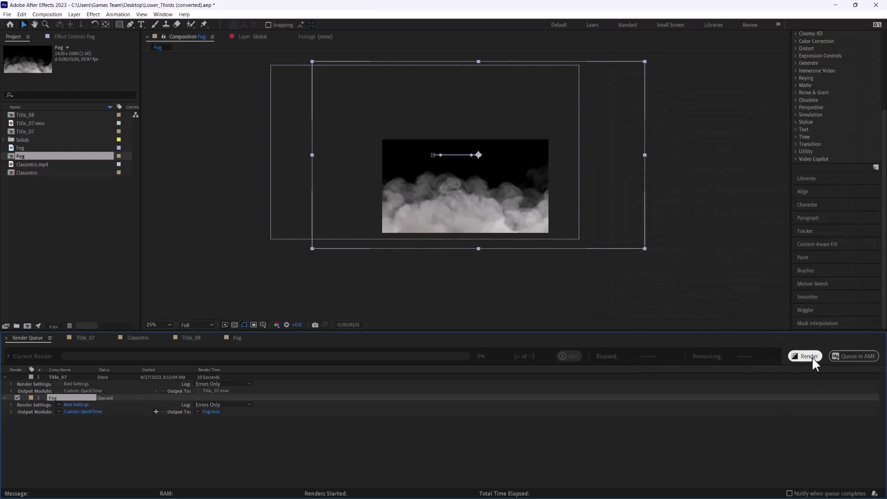
pyautogui.click(809, 356)
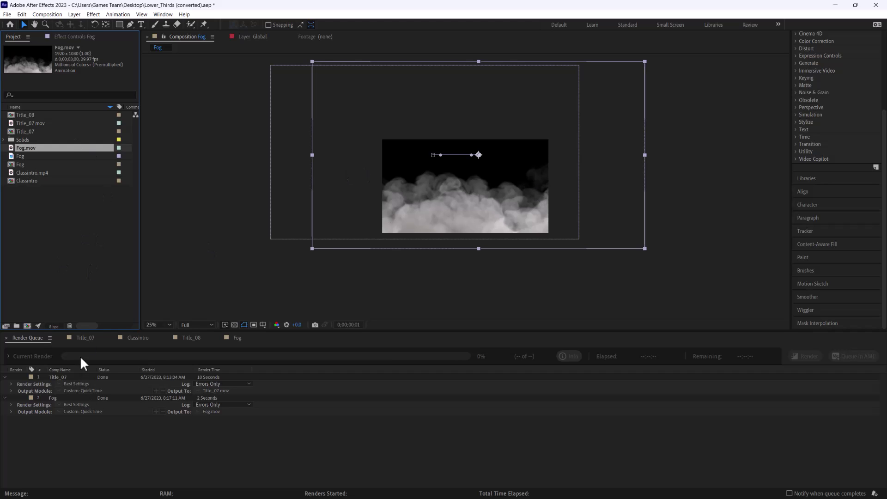
# Place Fog.mov as the top layer above Classintro.mp4, then reposition and enlarge it over the video.
pyautogui.click(135, 338)
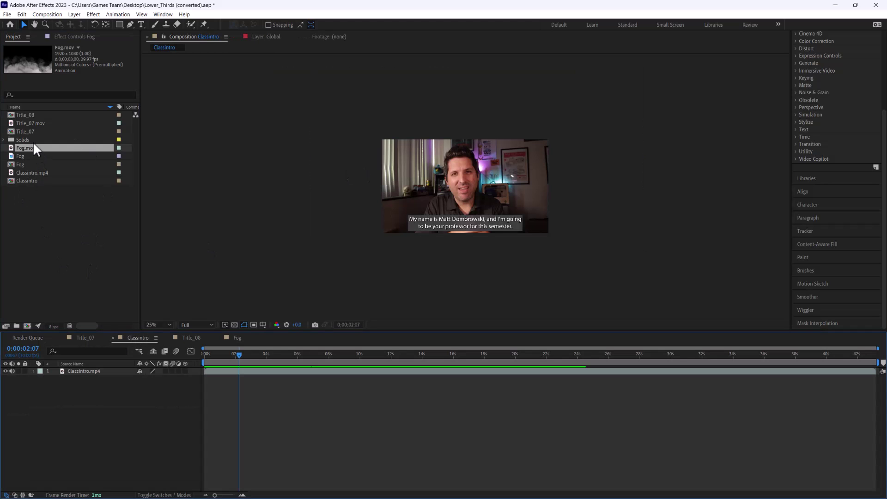
pyautogui.moveTo(34, 145); pyautogui.dragTo(82, 362)
pyautogui.moveTo(87, 366); pyautogui.dragTo(91, 375)
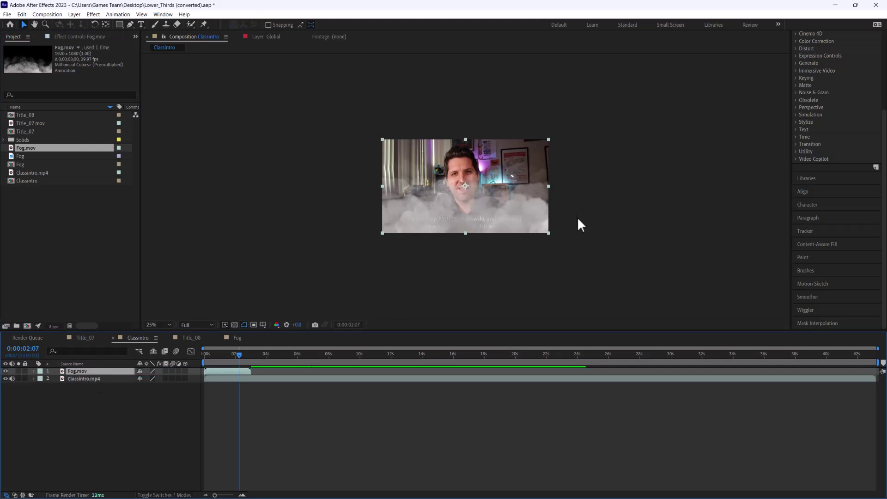
pyautogui.moveTo(513, 212)
pyautogui.mouseDown()
pyautogui.moveTo(512, 243)
pyautogui.moveTo(513, 171)
pyautogui.moveTo(510, 217)
pyautogui.mouseUp()
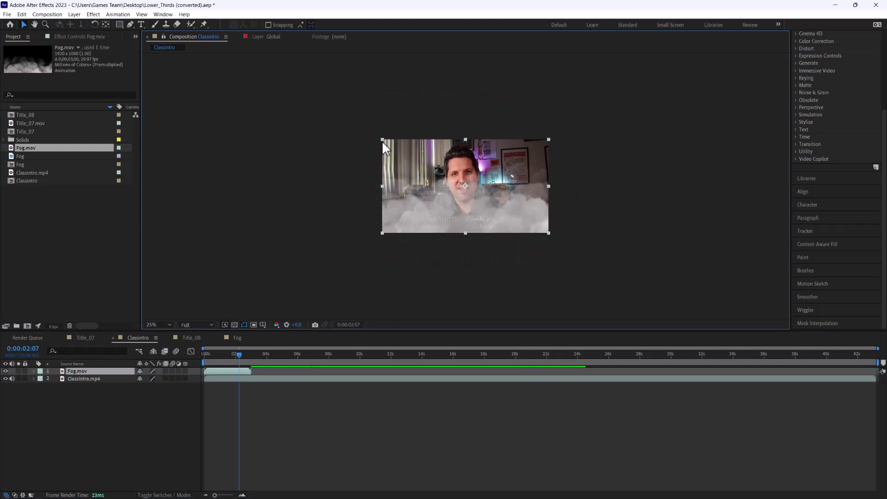
pyautogui.moveTo(380, 138); pyautogui.dragTo(364, 121)
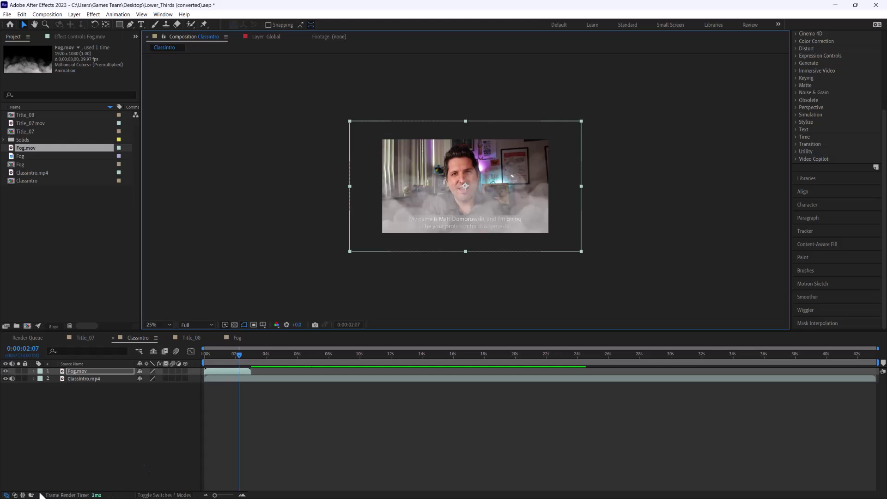
# Set Fog.mov's Track Matte to 2. Classintro.mp4, adjust the alpha/luma and invert switches, and scrub to check.
pyautogui.click(14, 495)
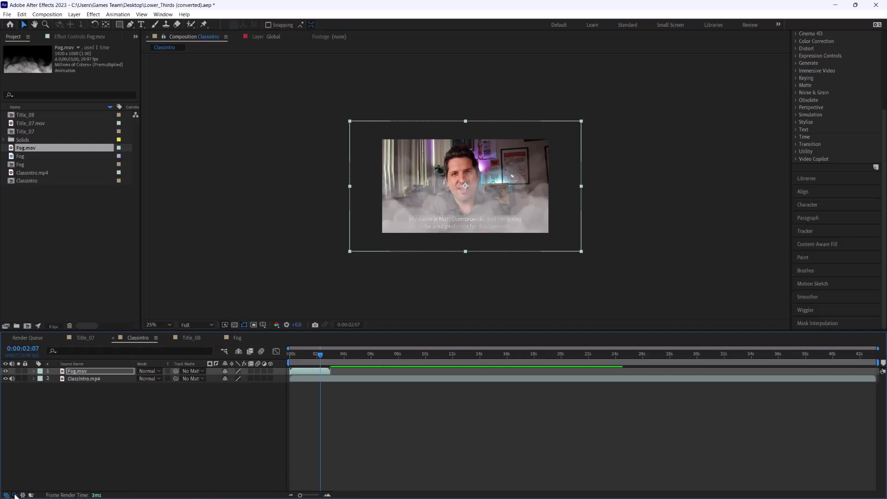
pyautogui.click(192, 370)
pyautogui.click(204, 402)
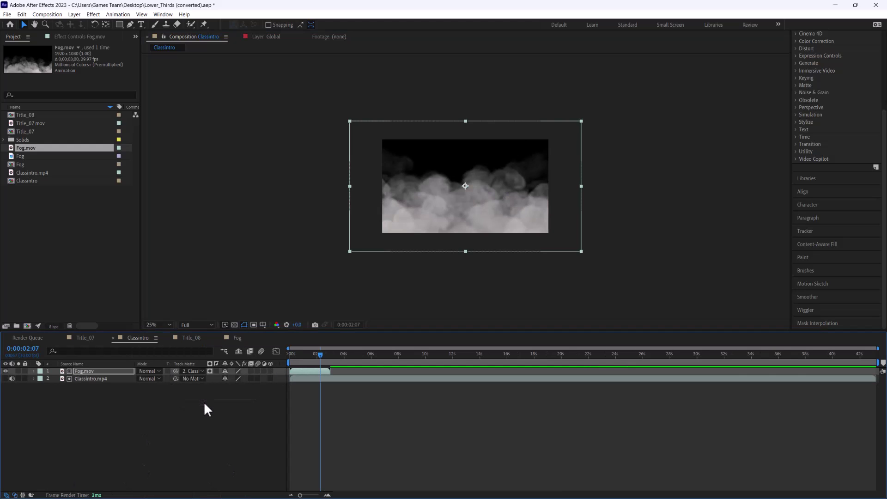
pyautogui.click(197, 371)
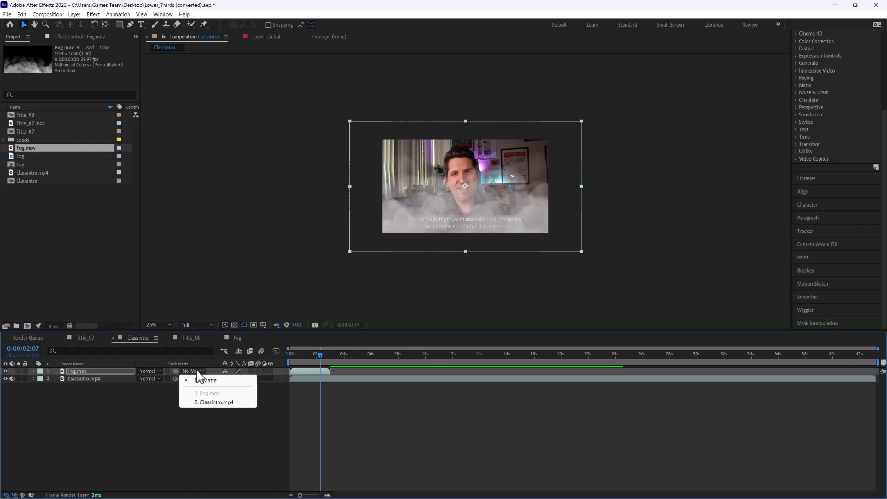
pyautogui.click(208, 402)
pyautogui.click(167, 370)
pyautogui.click(169, 371)
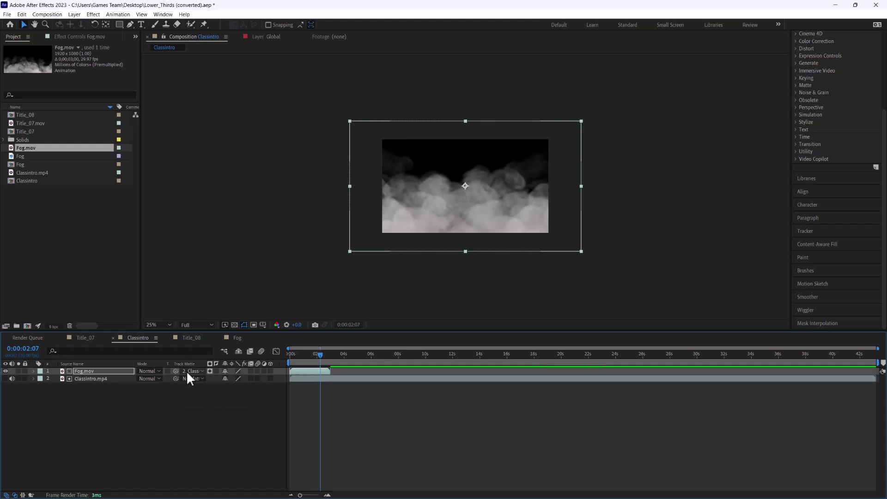
pyautogui.click(210, 371)
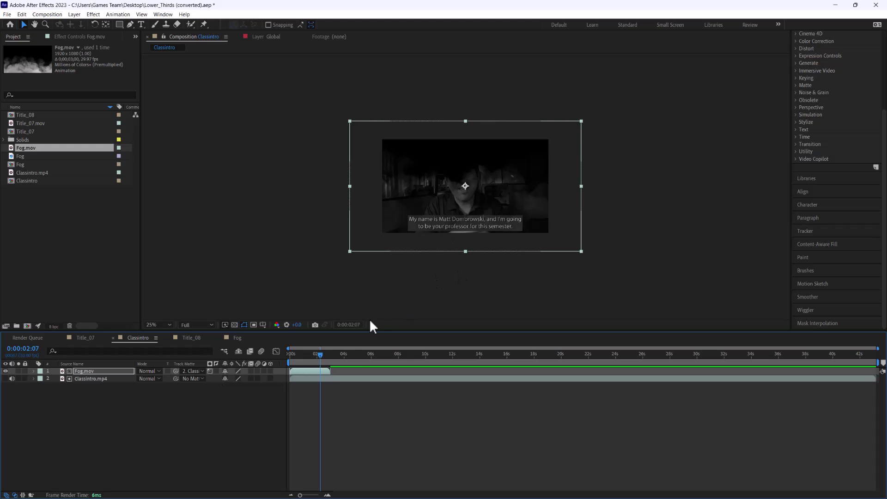
pyautogui.moveTo(317, 355)
pyautogui.mouseDown()
pyautogui.moveTo(290, 353)
pyautogui.moveTo(314, 355)
pyautogui.mouseUp()
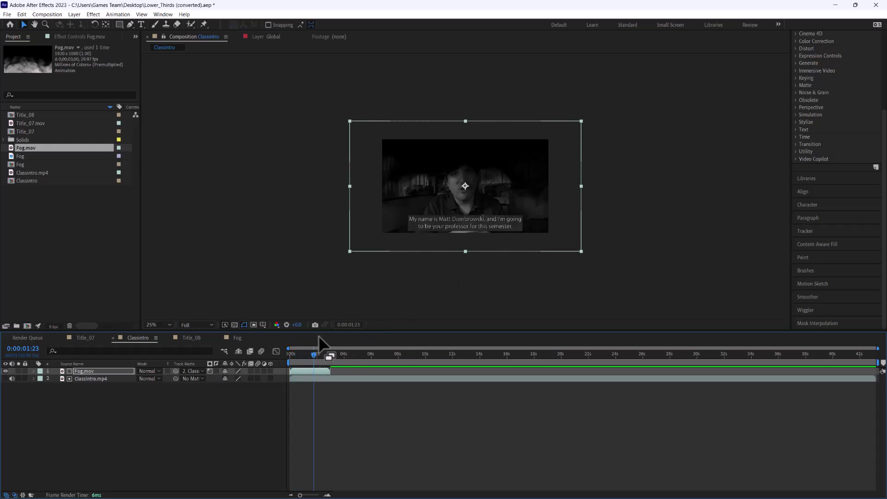